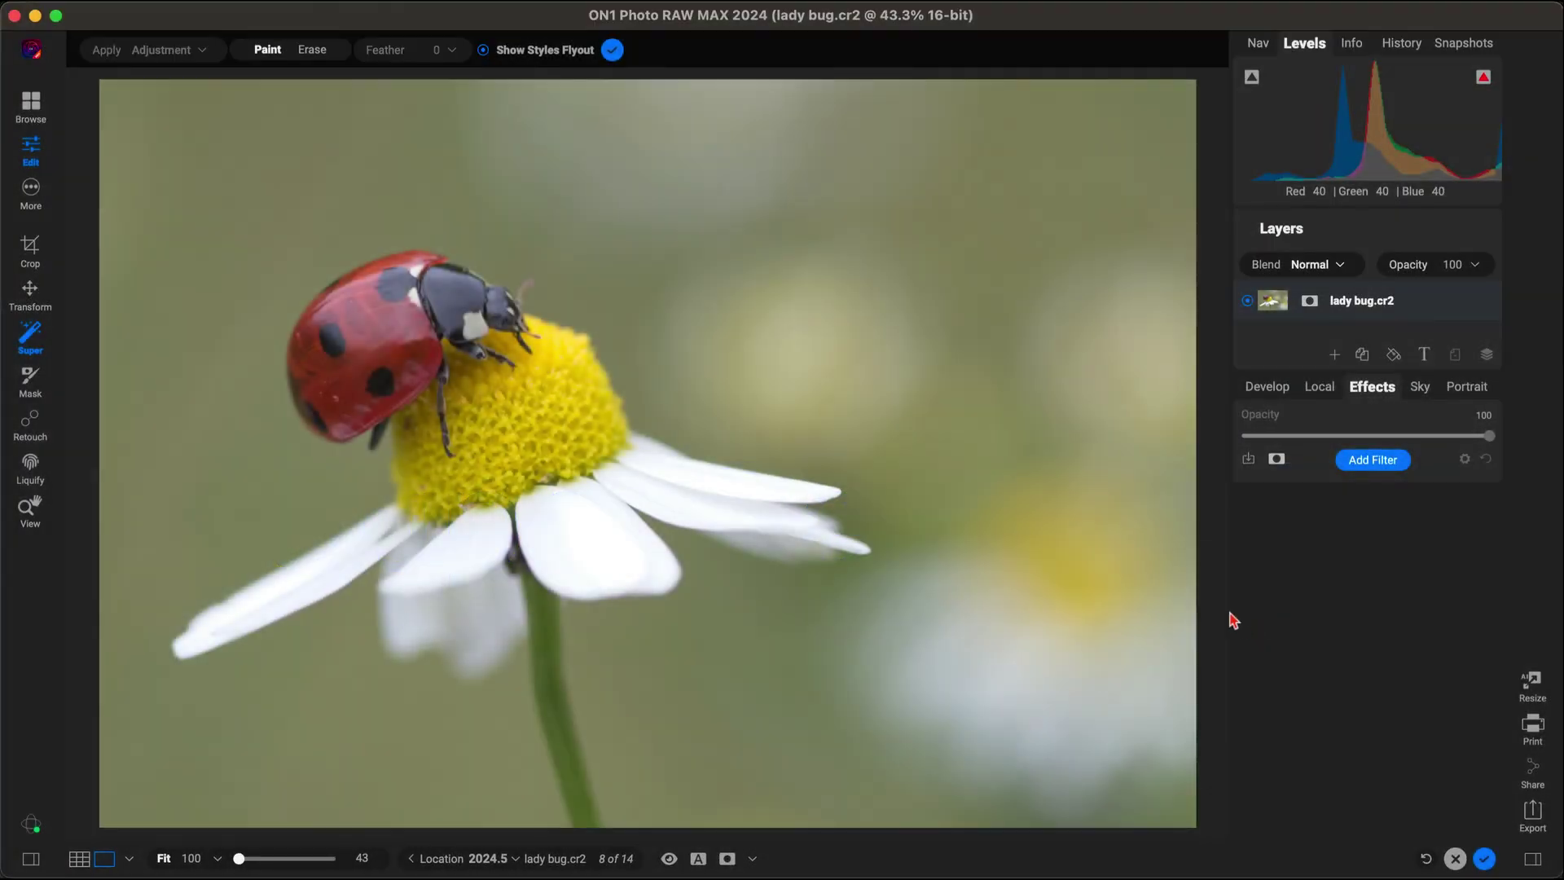
- Use Super Select to box the ladybug for an AI selection
{"action": "left_click", "coordinate": [992, 515]}
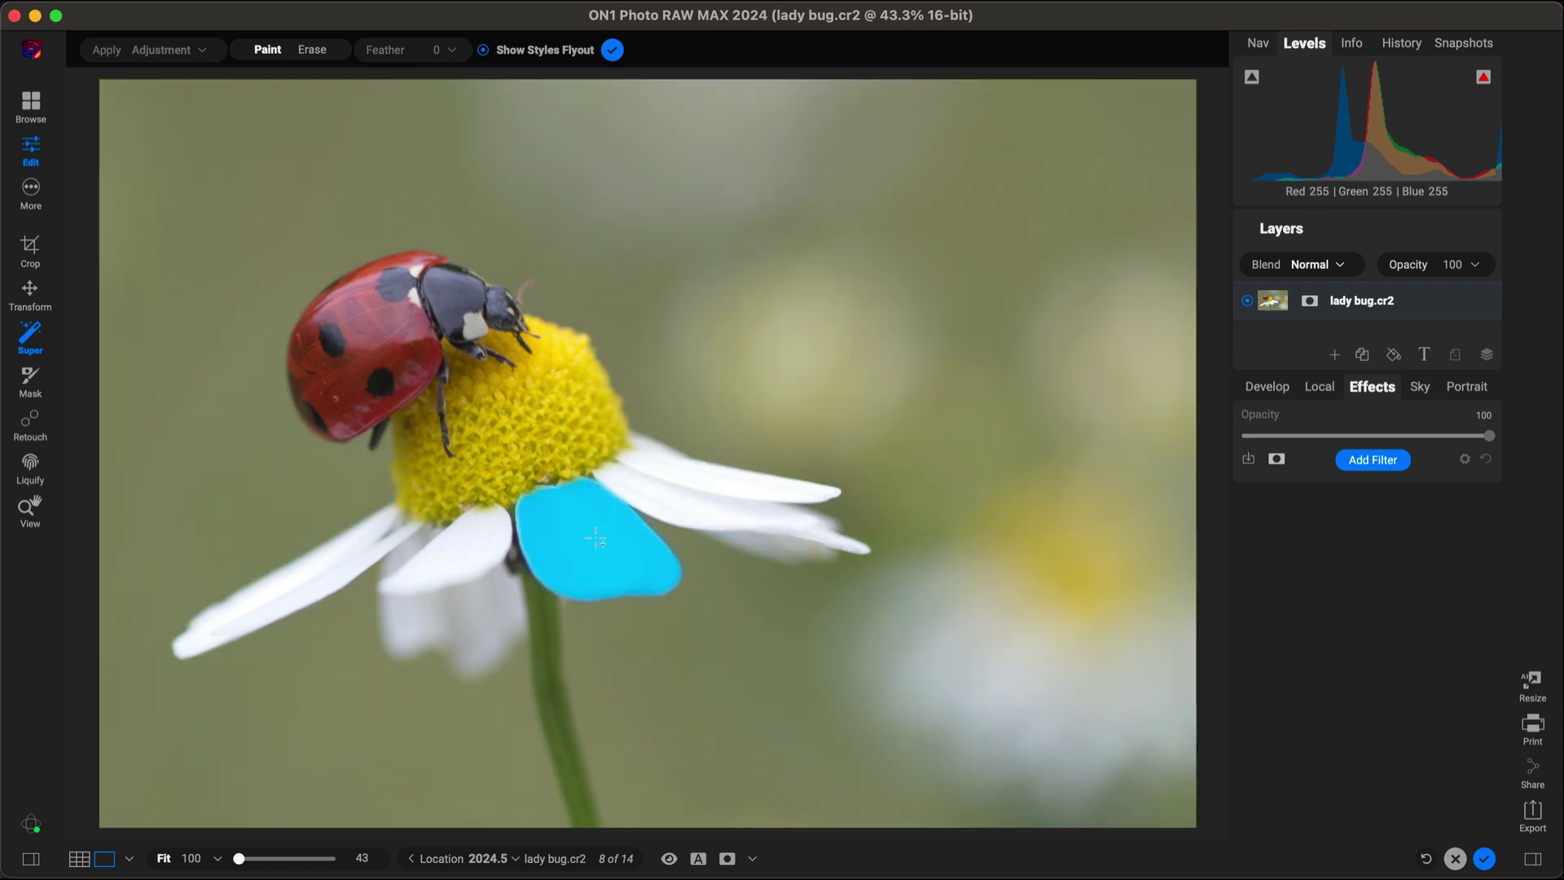
{"action": "left_click", "coordinate": [475, 353]}
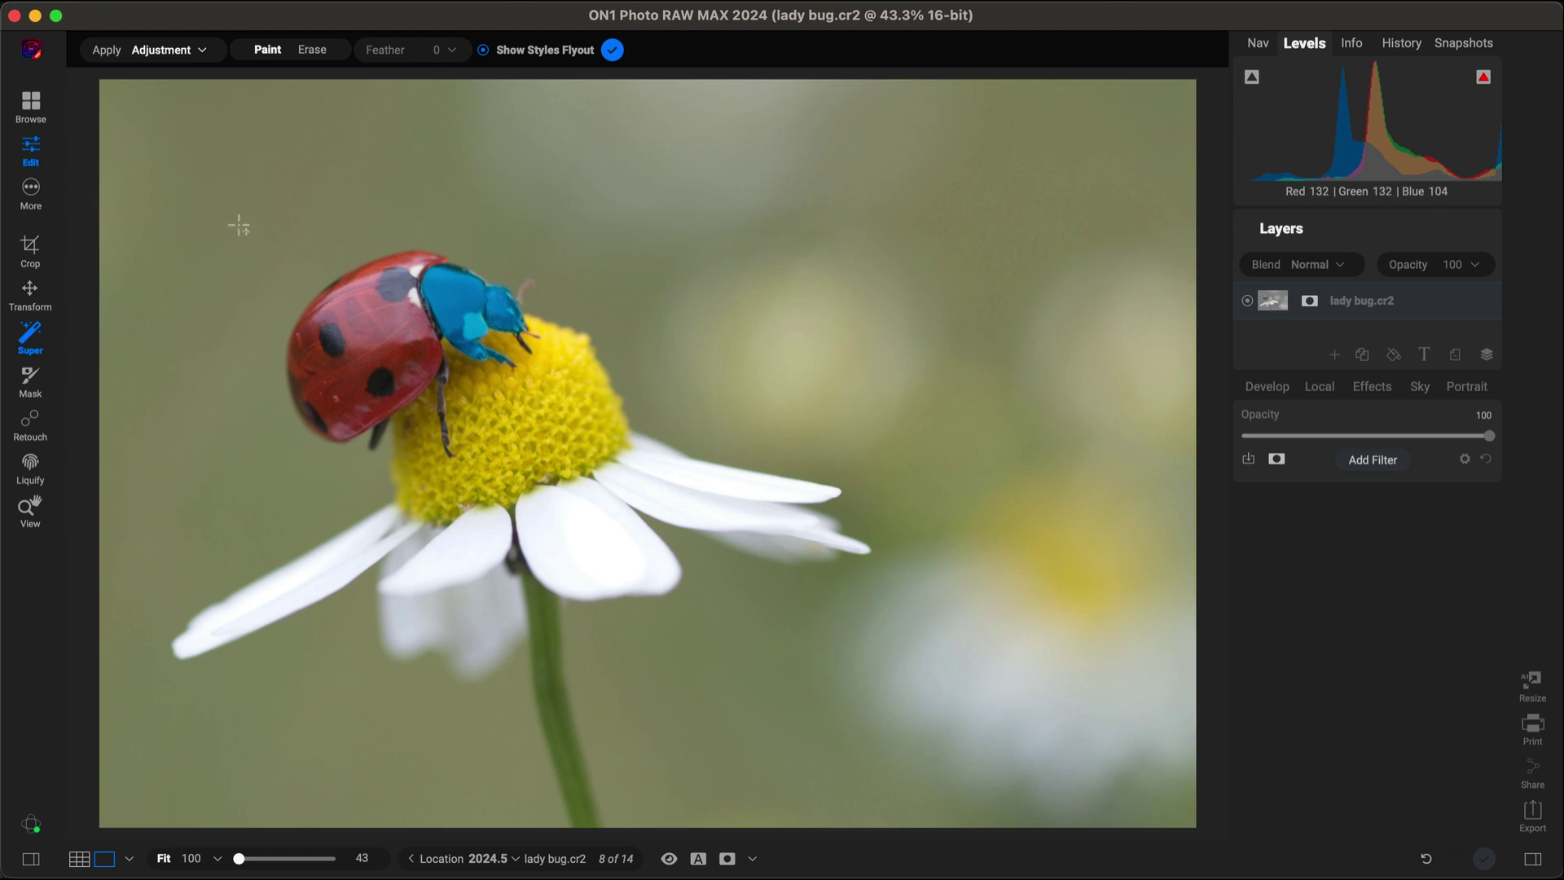
{"action": "left_click_drag", "start_coordinate": [238, 225], "coordinate": [362, 379]}
{"action": "left_click_drag", "start_coordinate": [571, 466], "coordinate": [582, 470]}
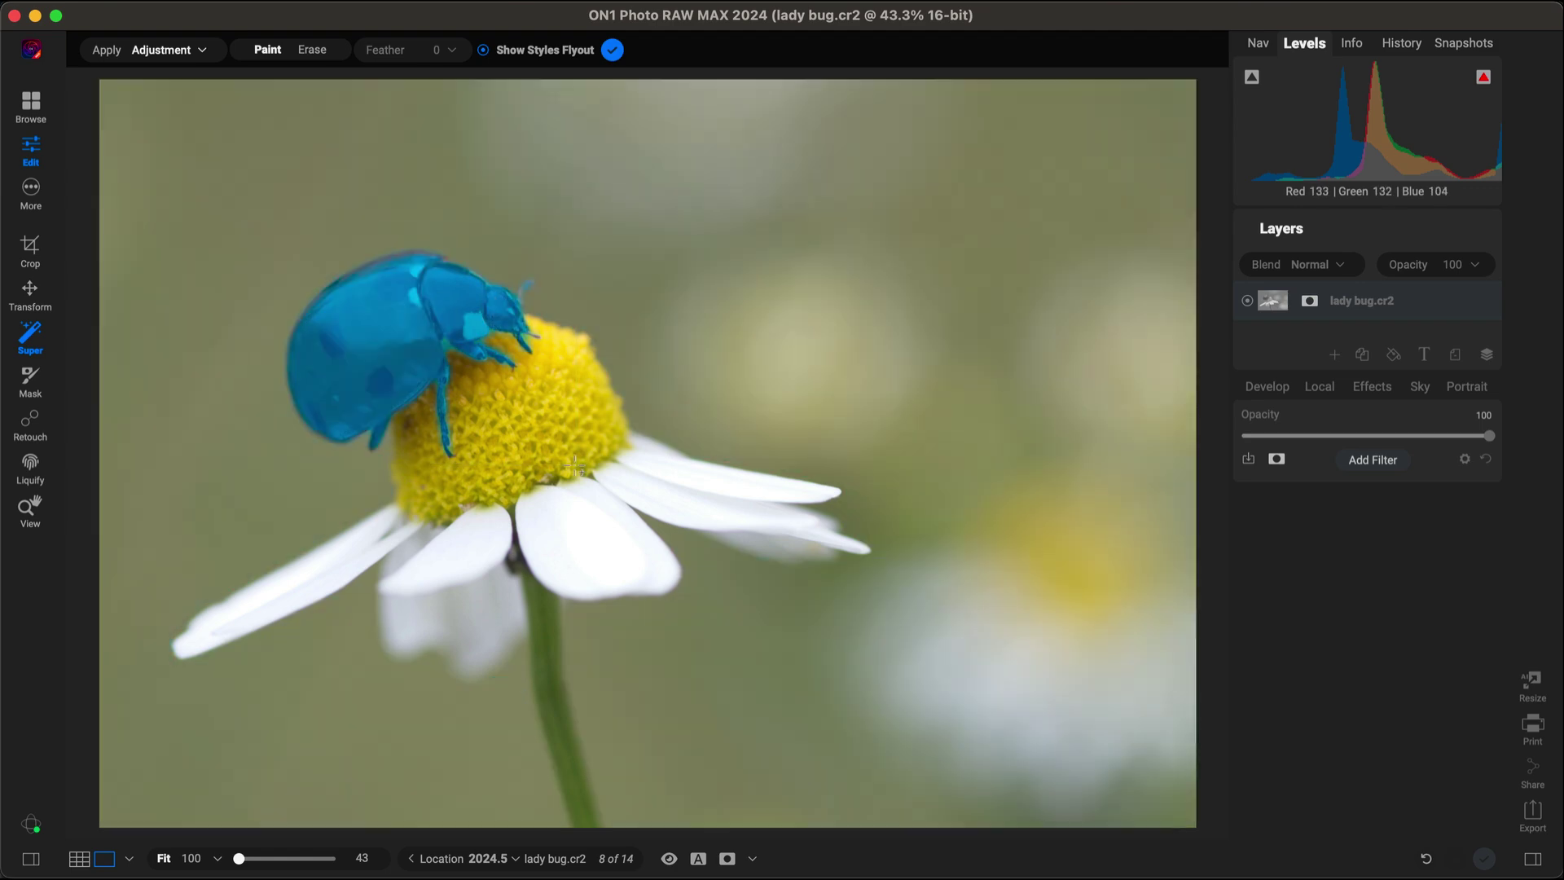
- Apply Surreal Dynamic Contrast to the ladybug, toggling it off and on to compare
{"action": "left_click", "coordinate": [380, 392]}
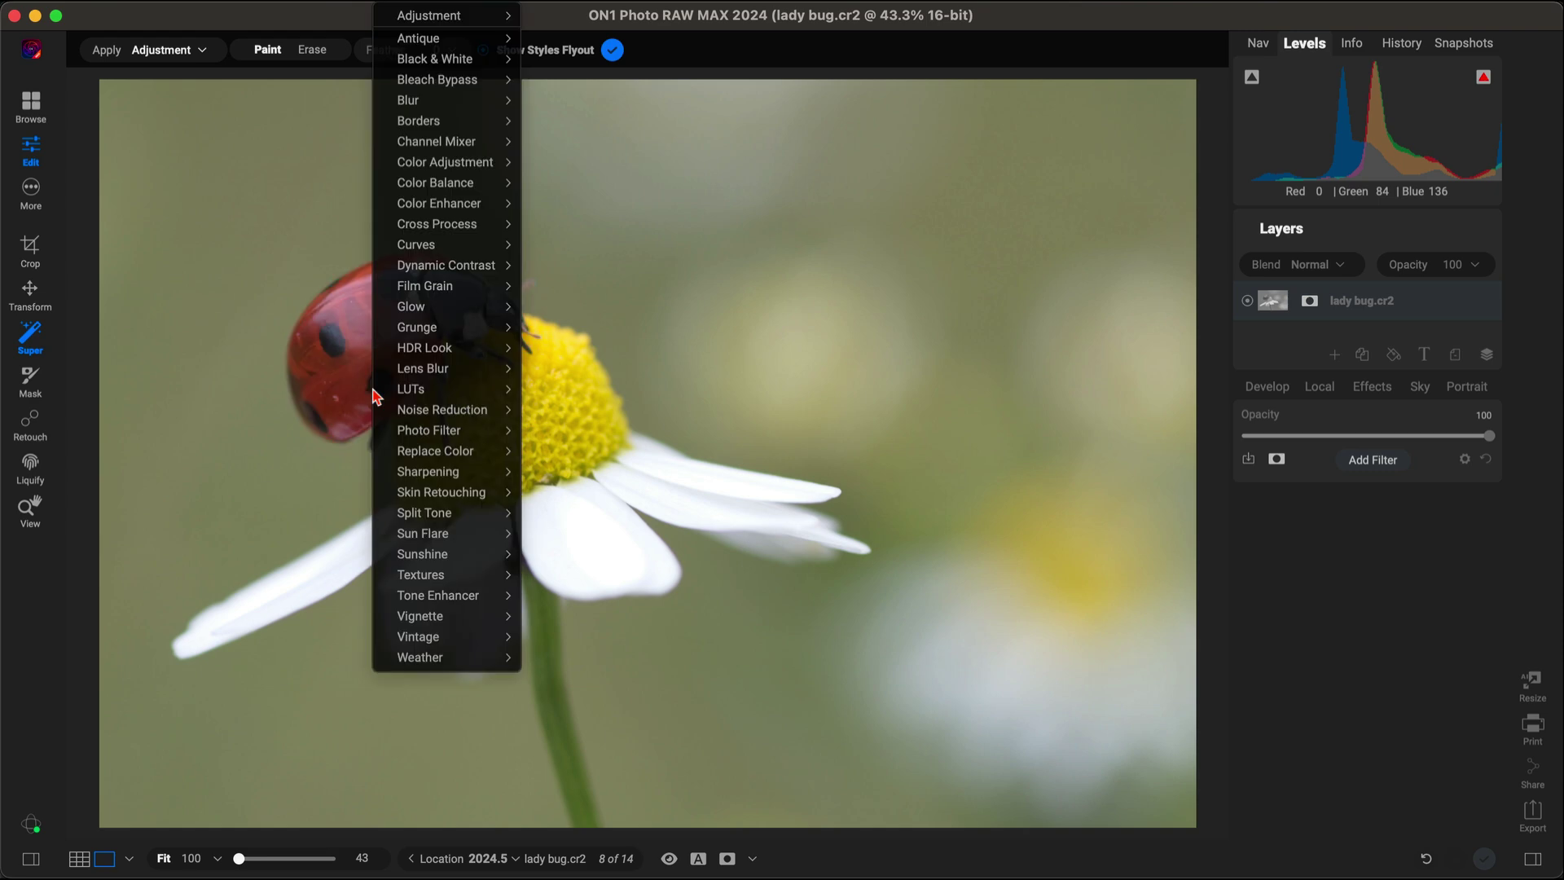
{"action": "mouse_move", "coordinate": [495, 267]}
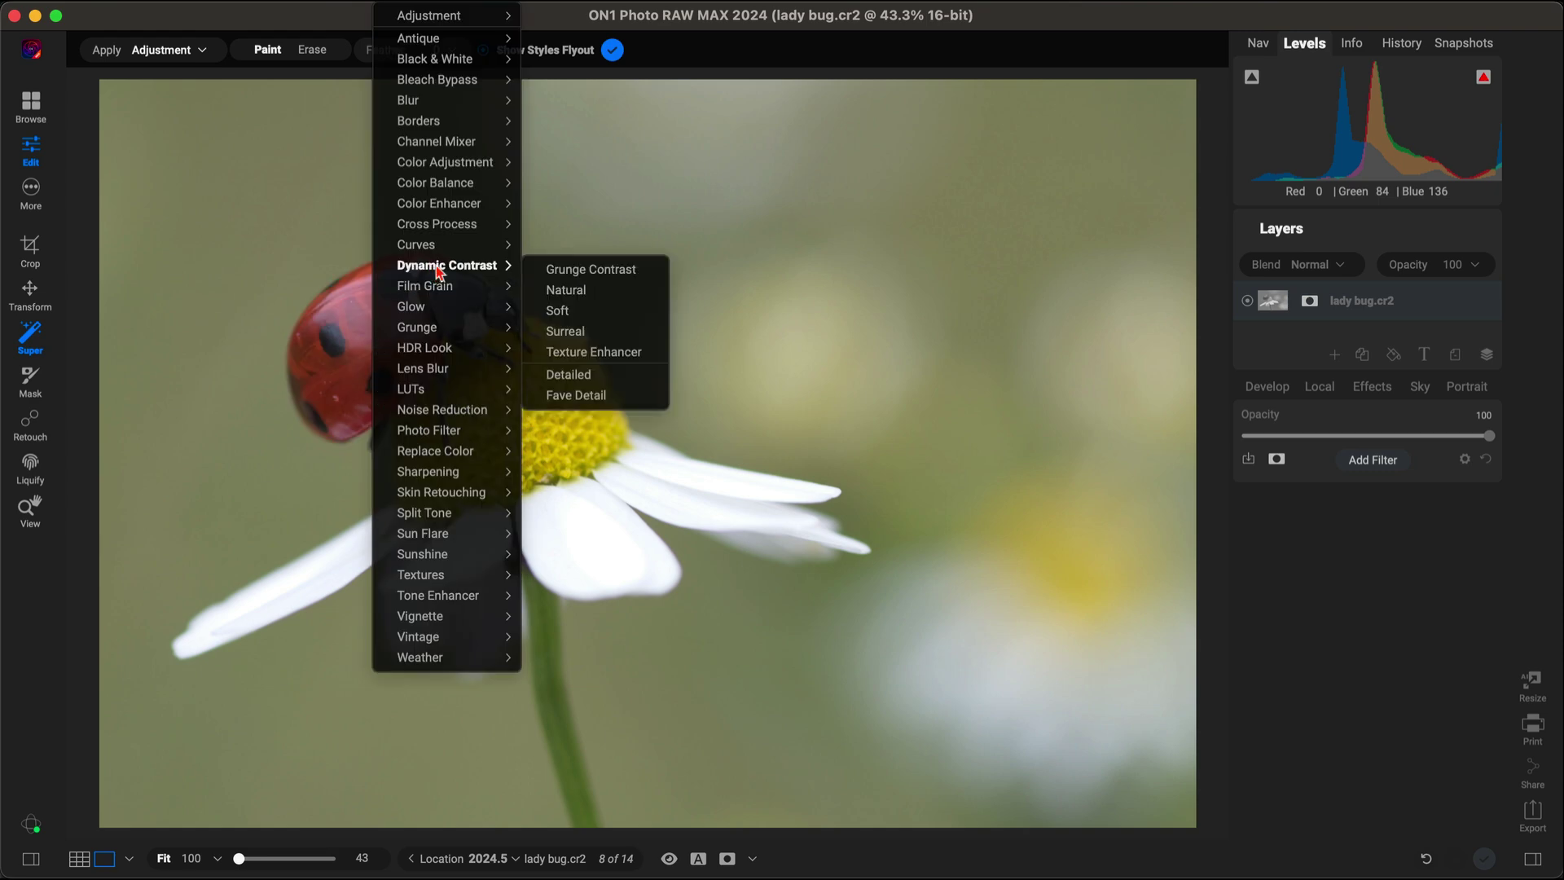
{"action": "left_click", "coordinate": [584, 331]}
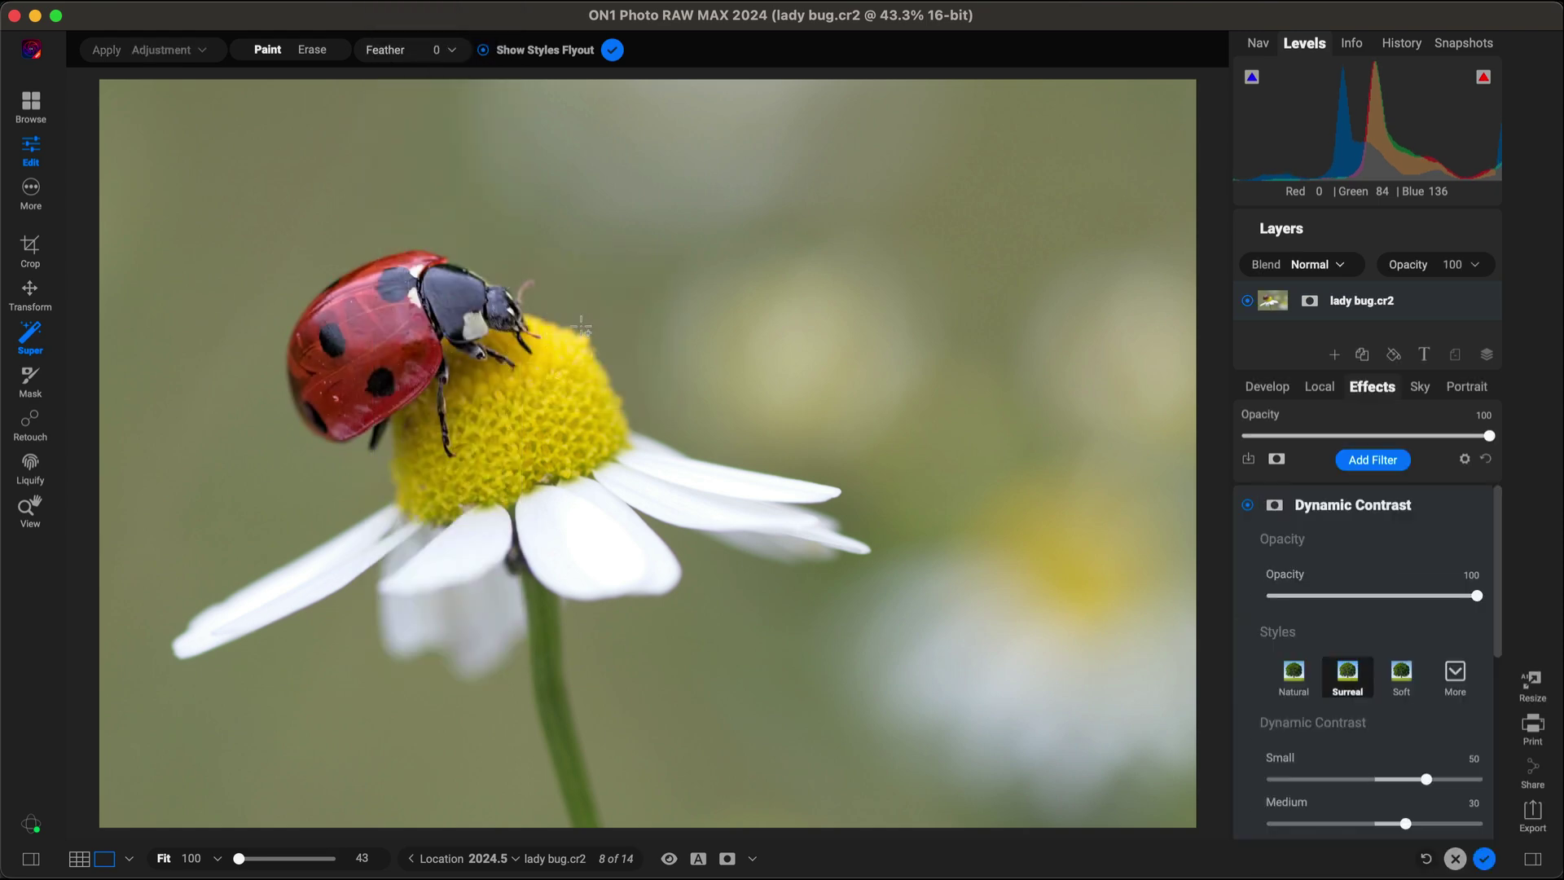
{"action": "key", "text": "z"}
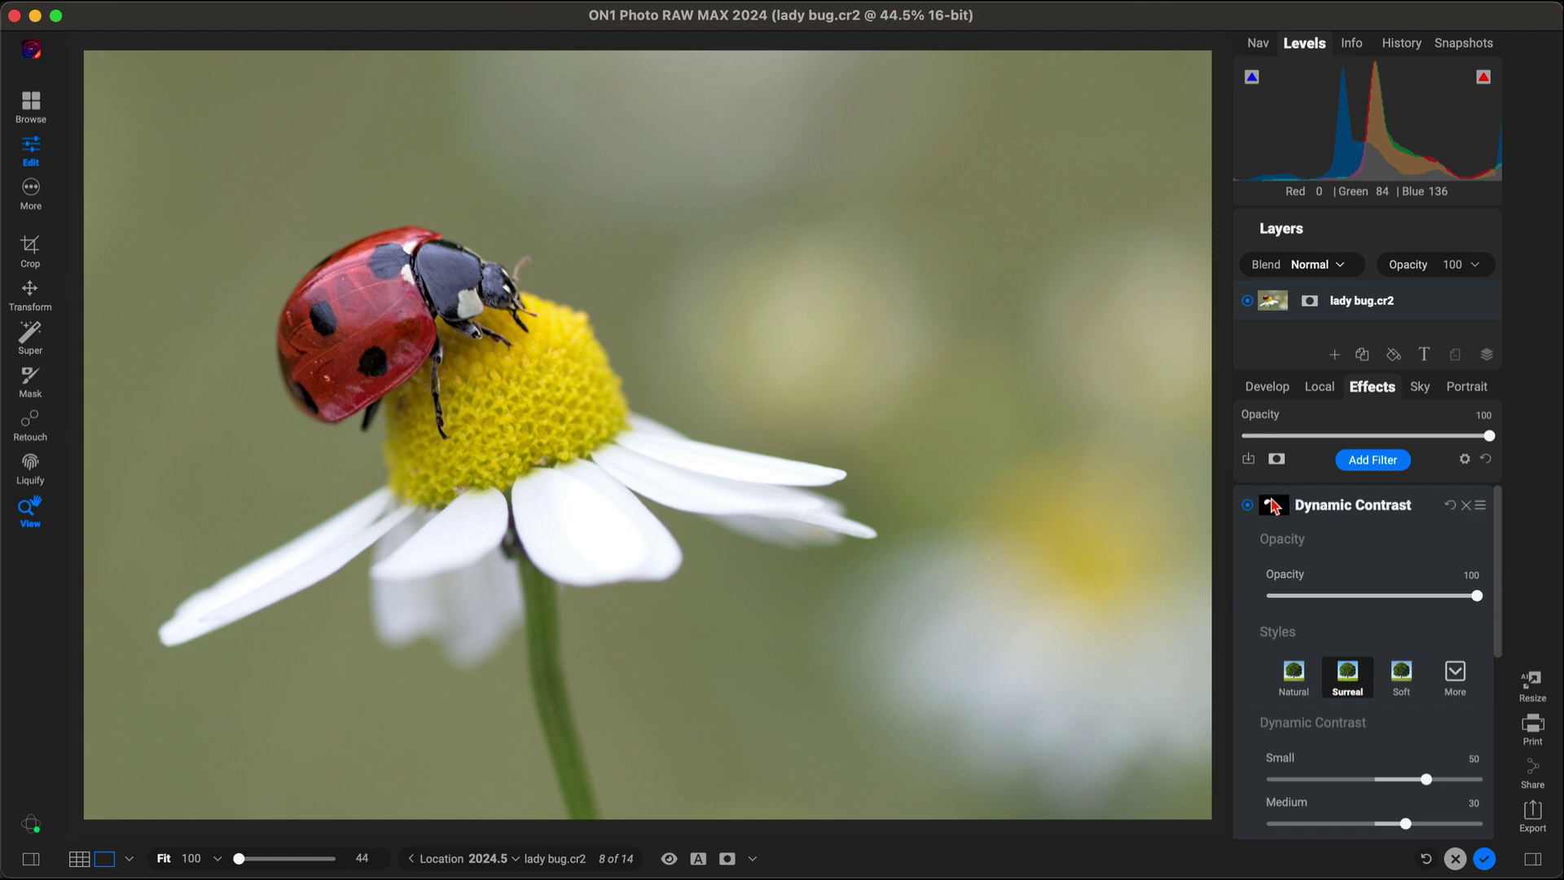
{"action": "left_click", "coordinate": [1248, 506]}
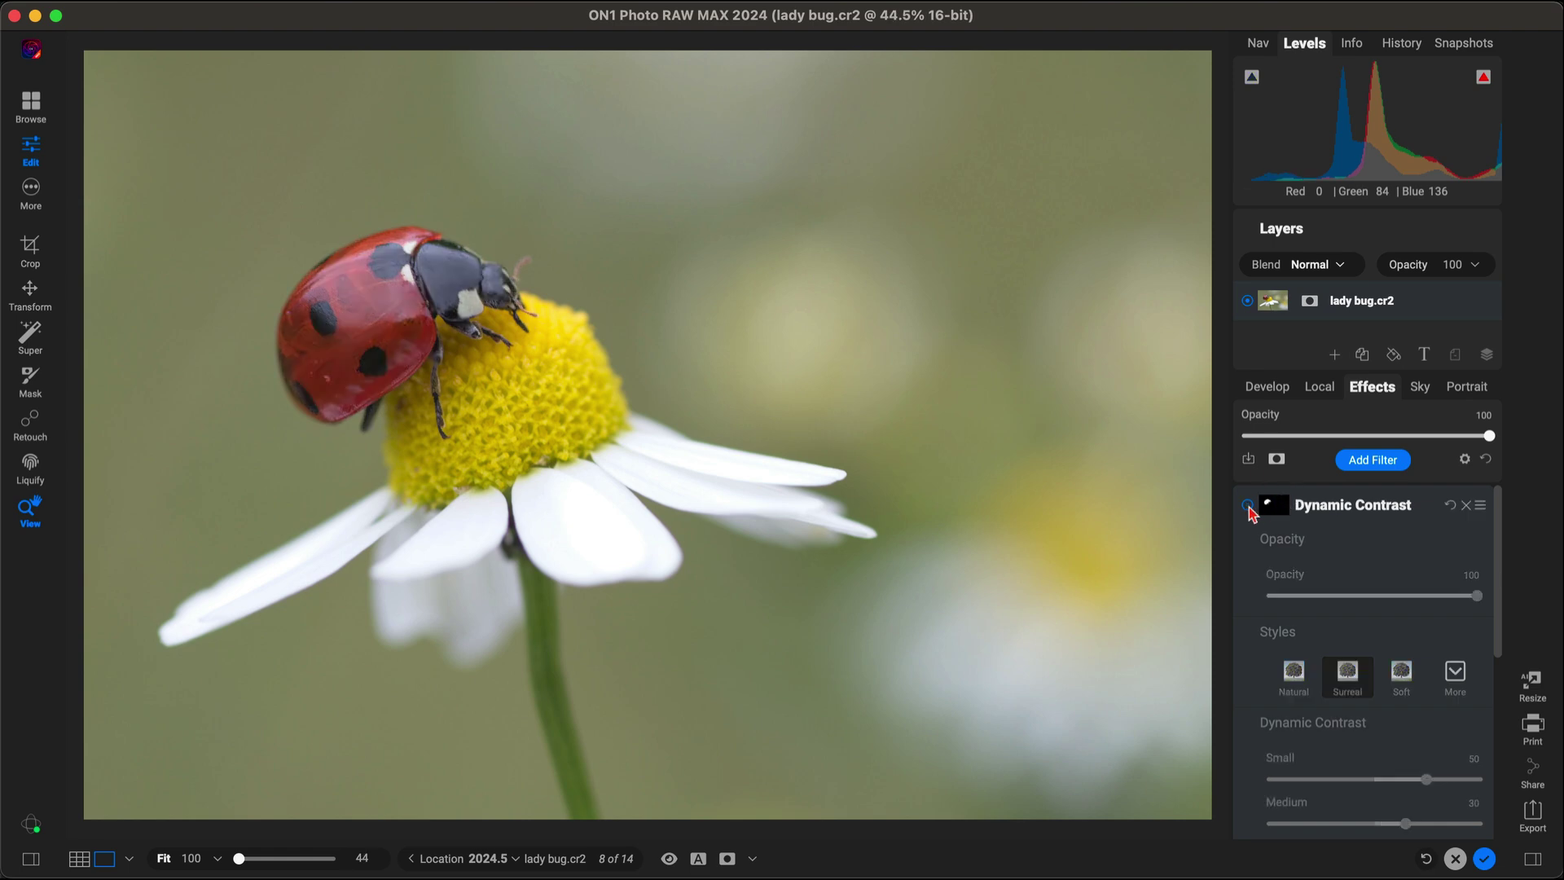
{"action": "left_click", "coordinate": [1248, 506]}
- Give the background a Contrast Boost Curves filter, then select the flower centre
{"action": "key", "text": "s"}
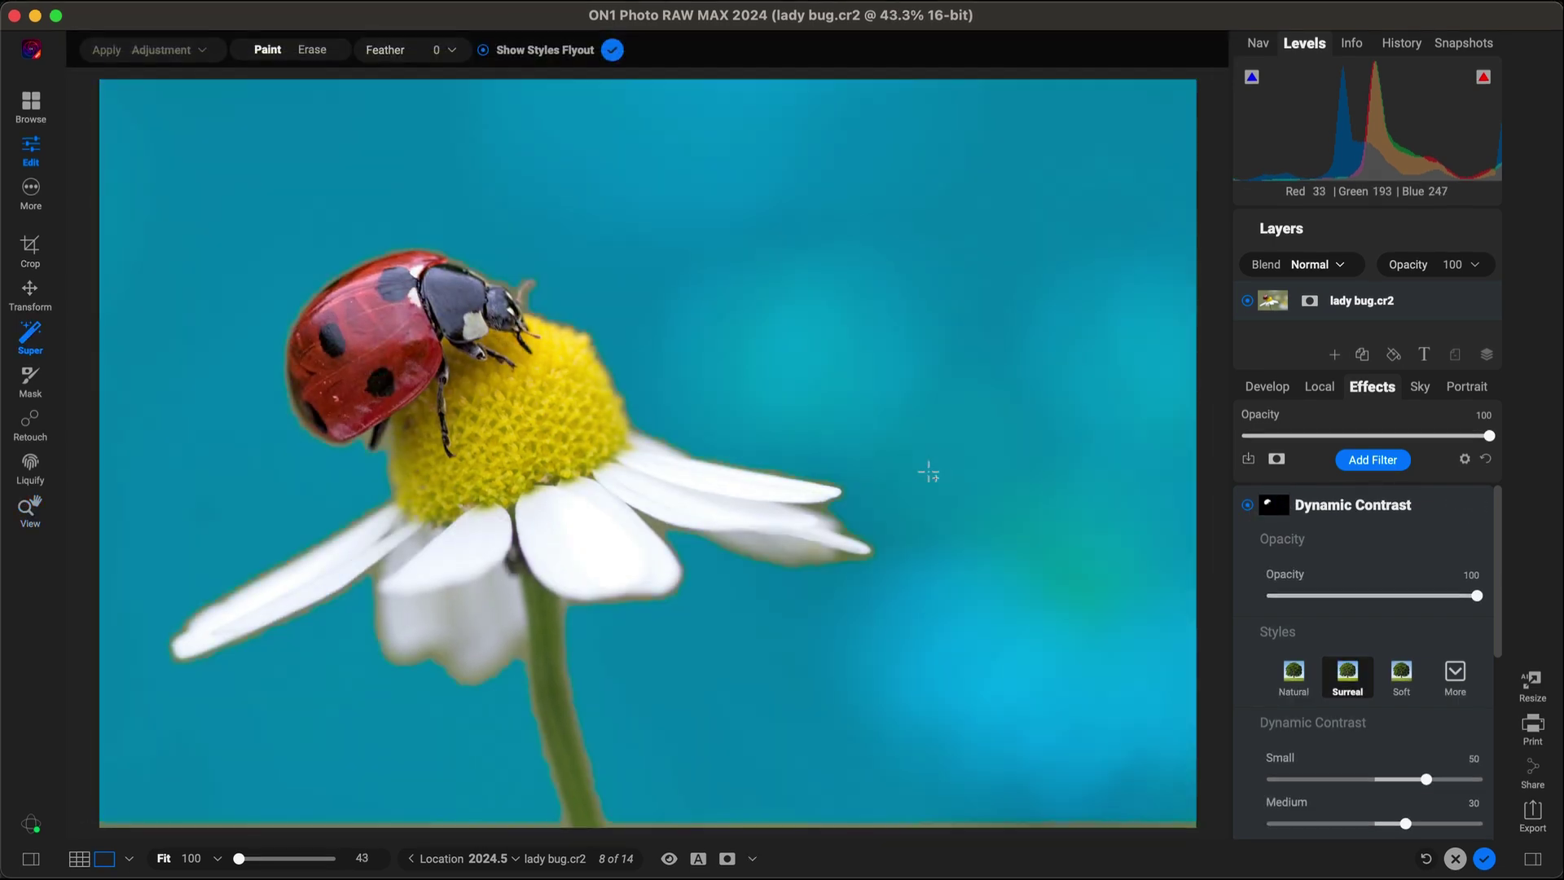
{"action": "left_click", "coordinate": [928, 473]}
{"action": "mouse_move", "coordinate": [1043, 245]}
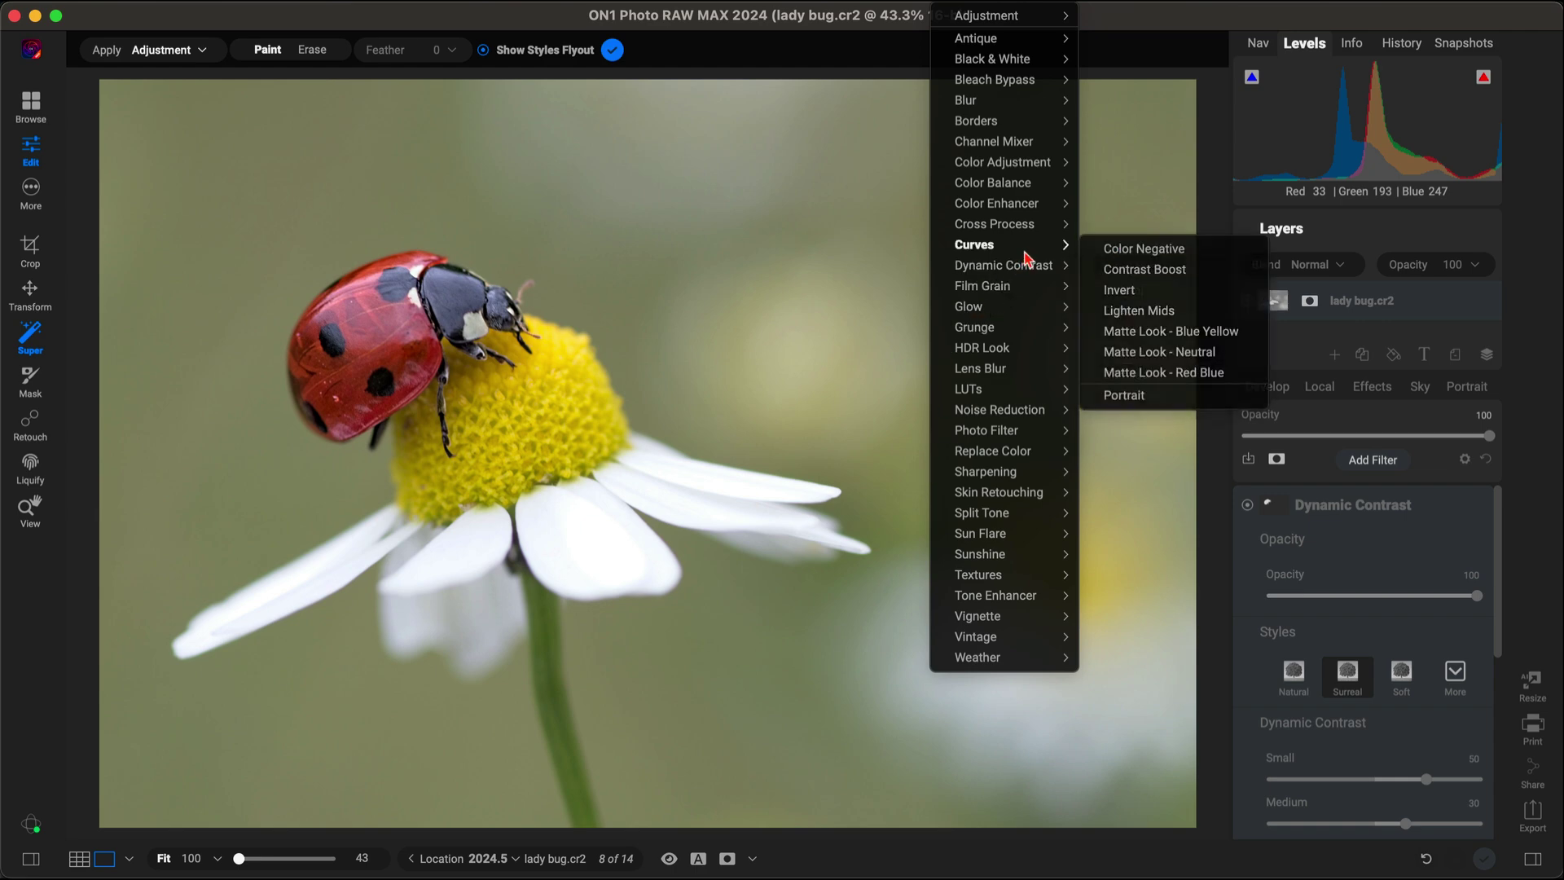
{"action": "left_click", "coordinate": [1139, 273]}
{"action": "left_click", "coordinate": [514, 410]}
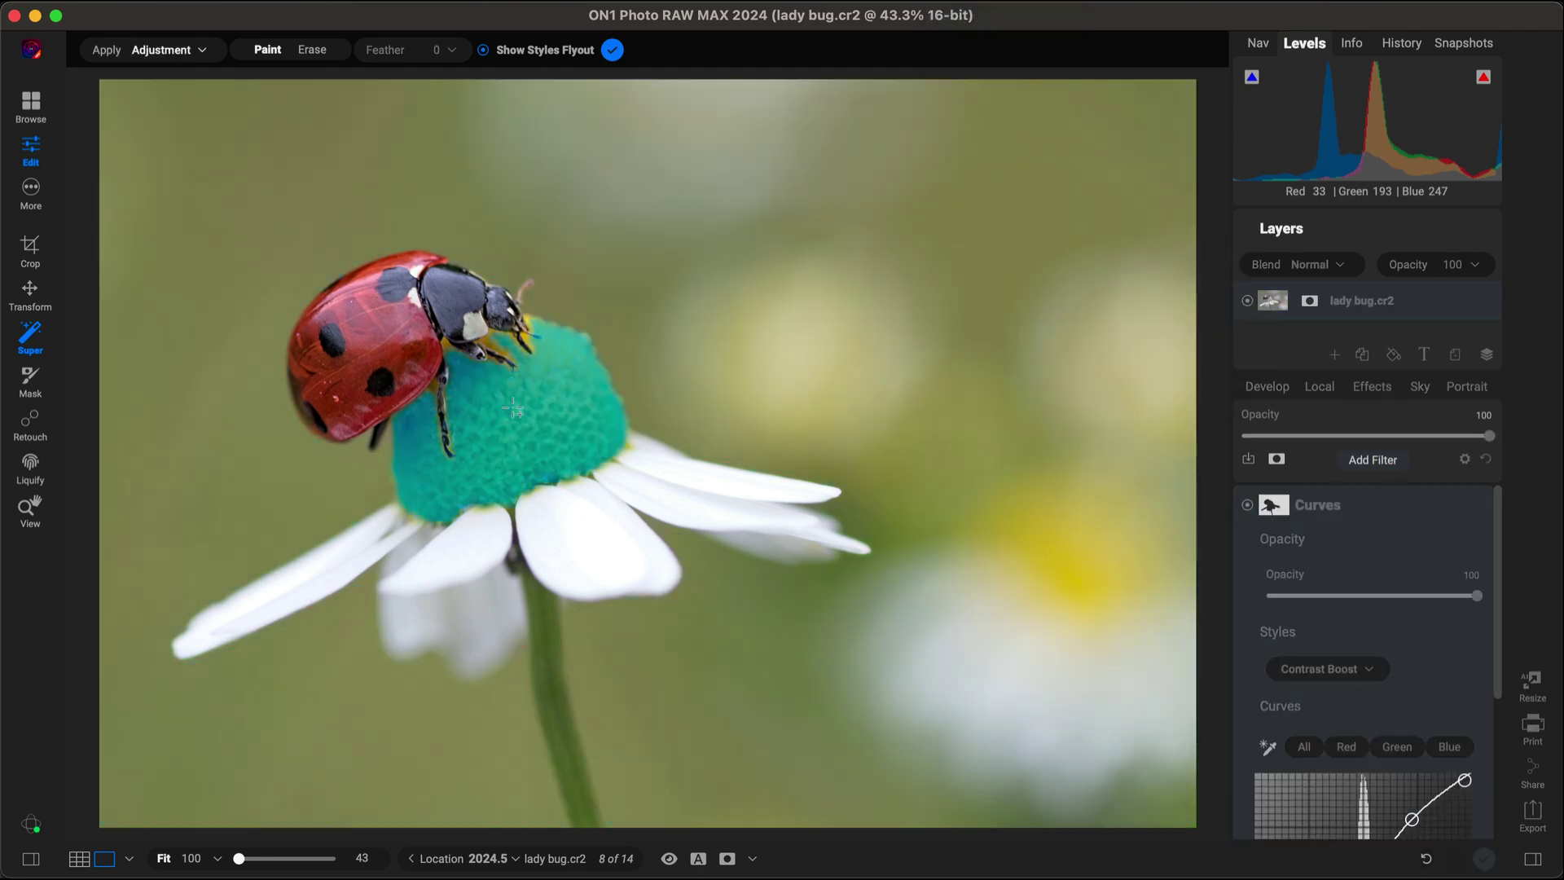
{"action": "mouse_move", "coordinate": [619, 204]}
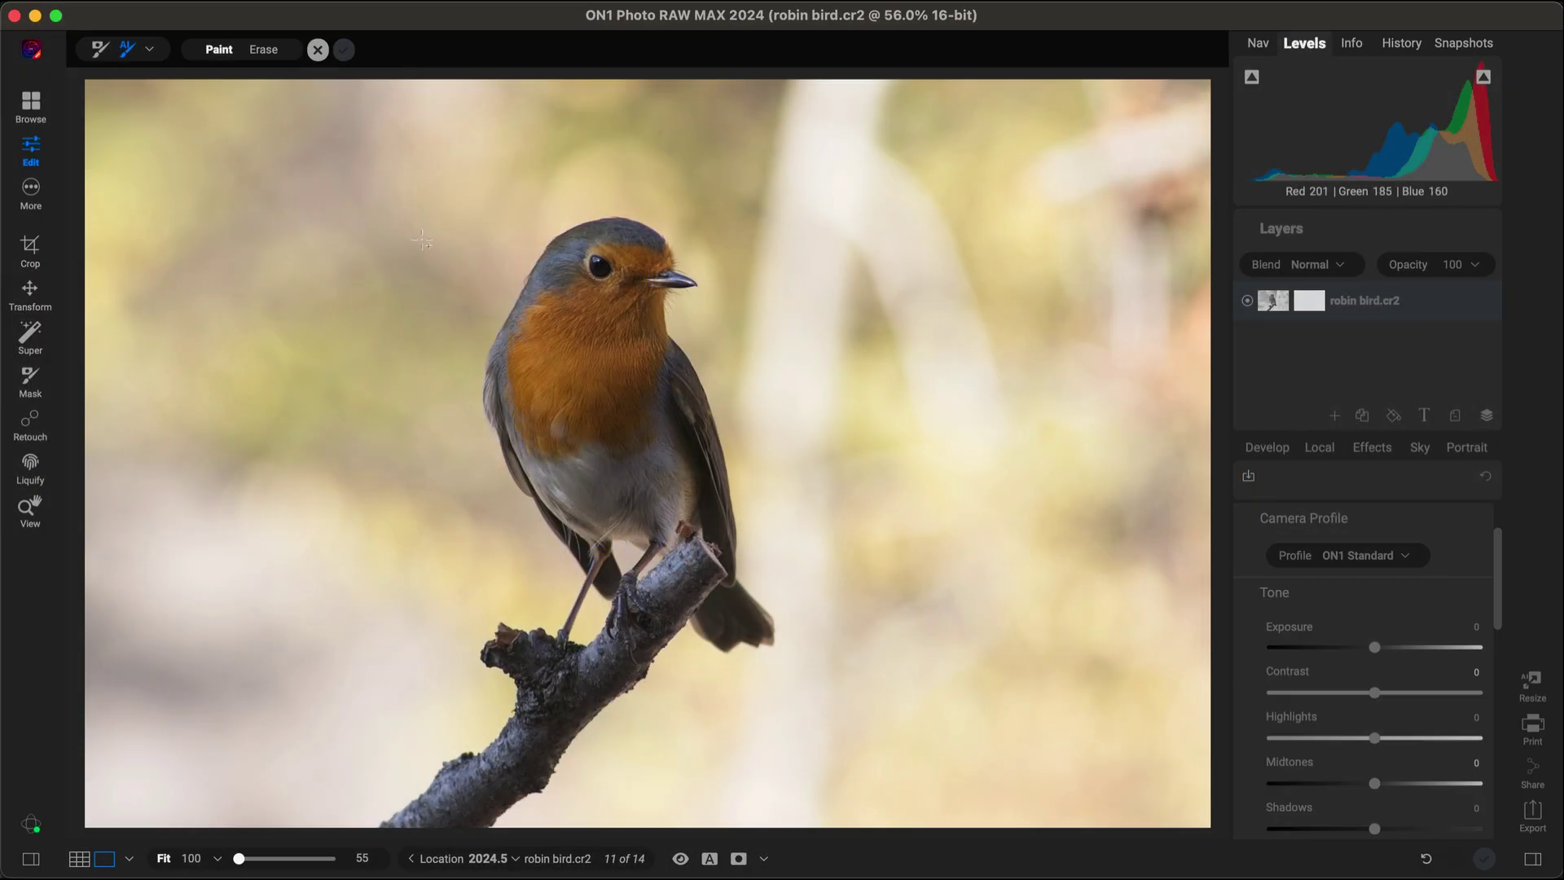
- Mask the robin with Quick Mask AI and add a sunrise sky layer behind it
{"action": "left_click_drag", "start_coordinate": [422, 240], "coordinate": [672, 766]}
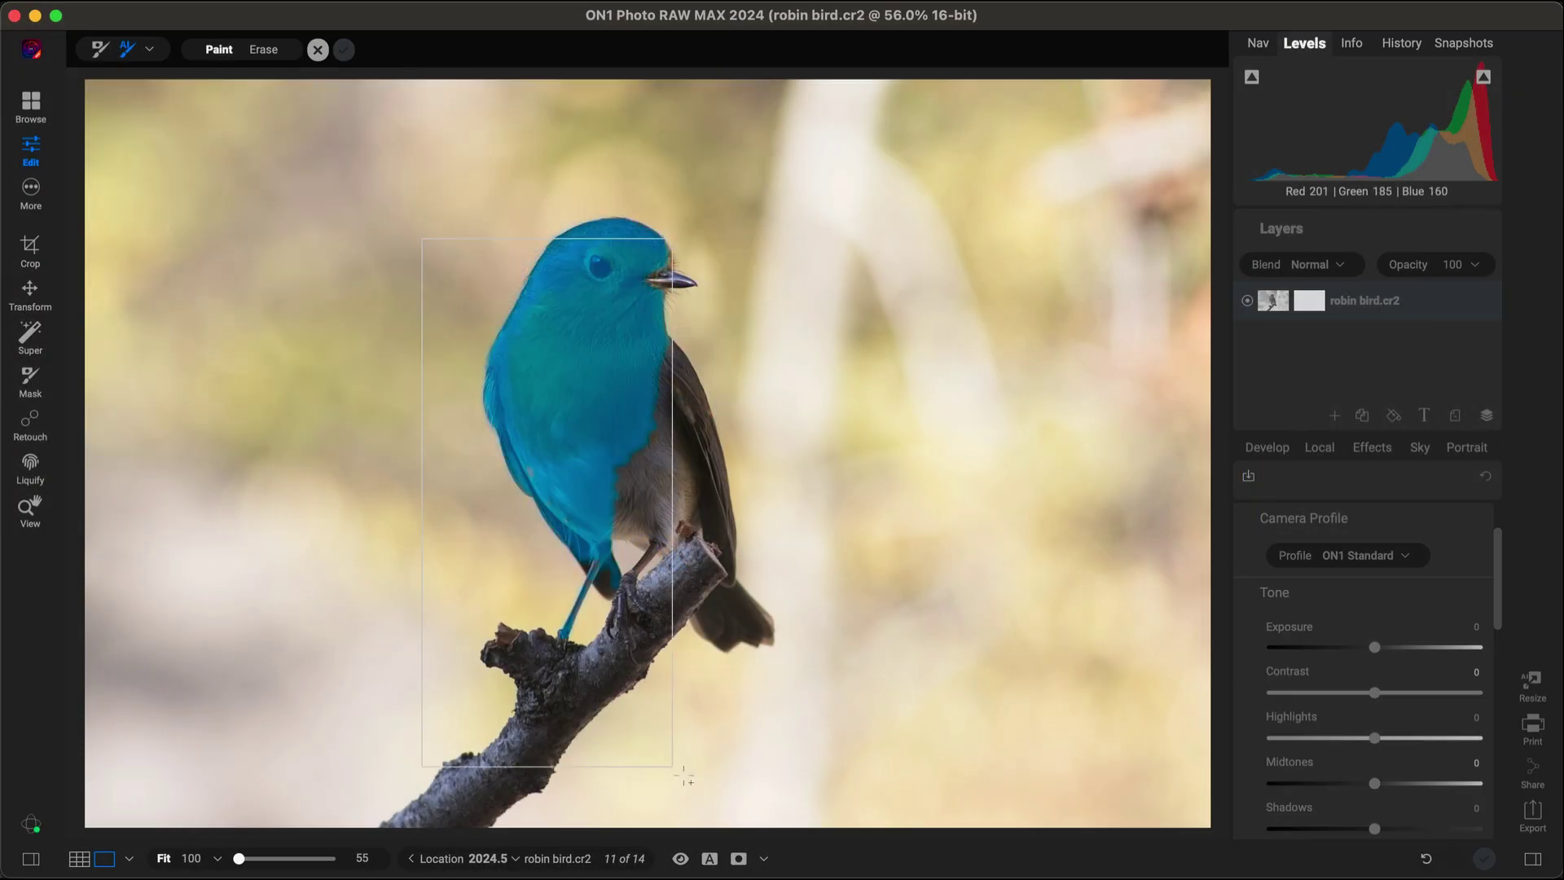
{"action": "key", "text": "Return"}
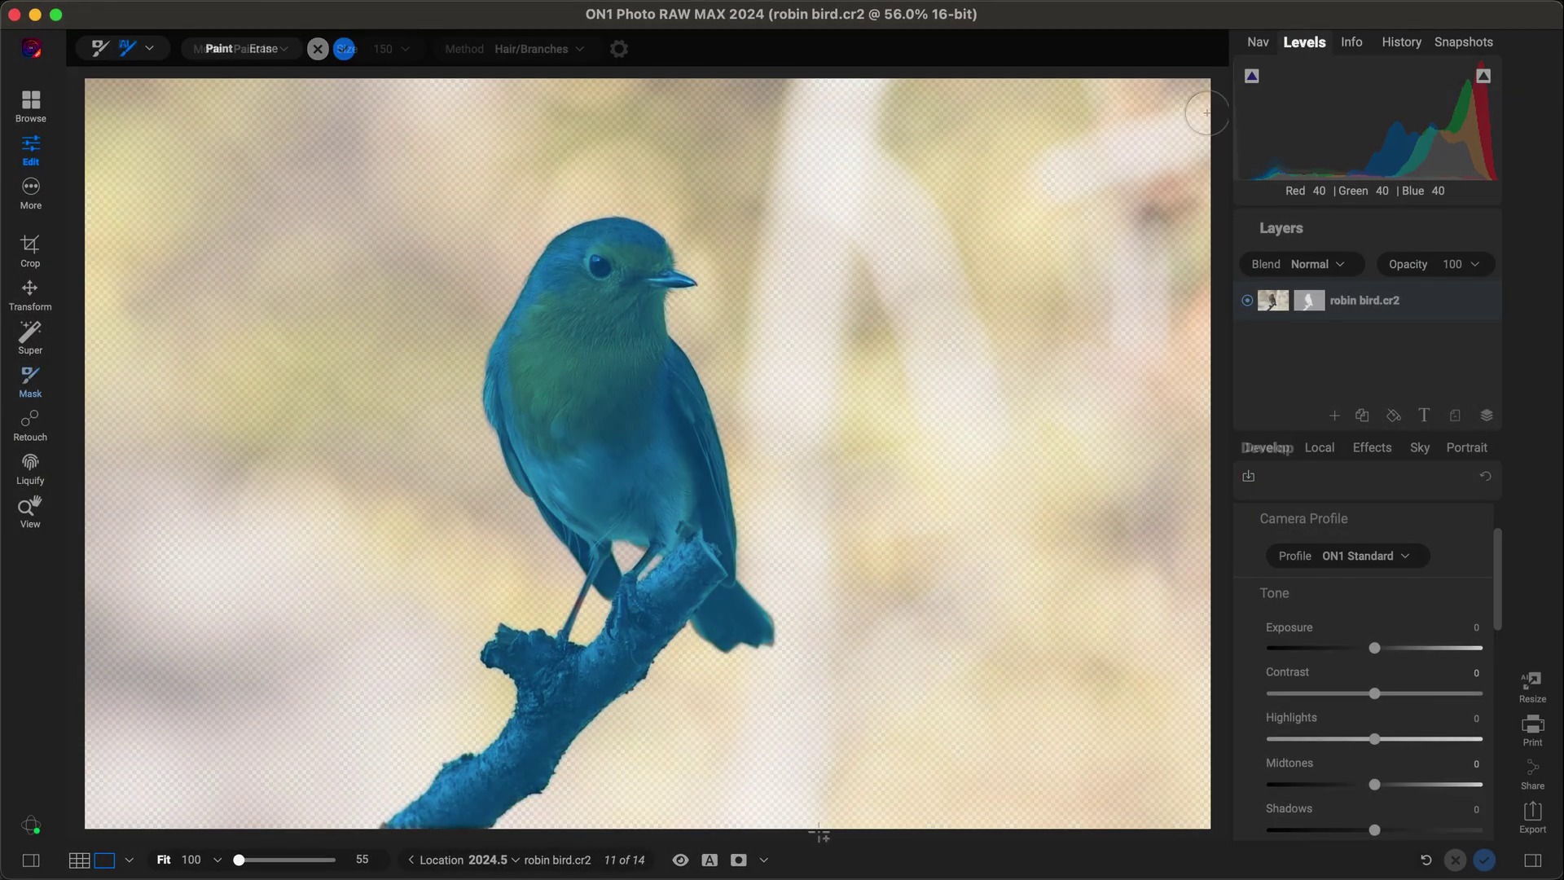
{"action": "left_click", "coordinate": [1338, 418]}
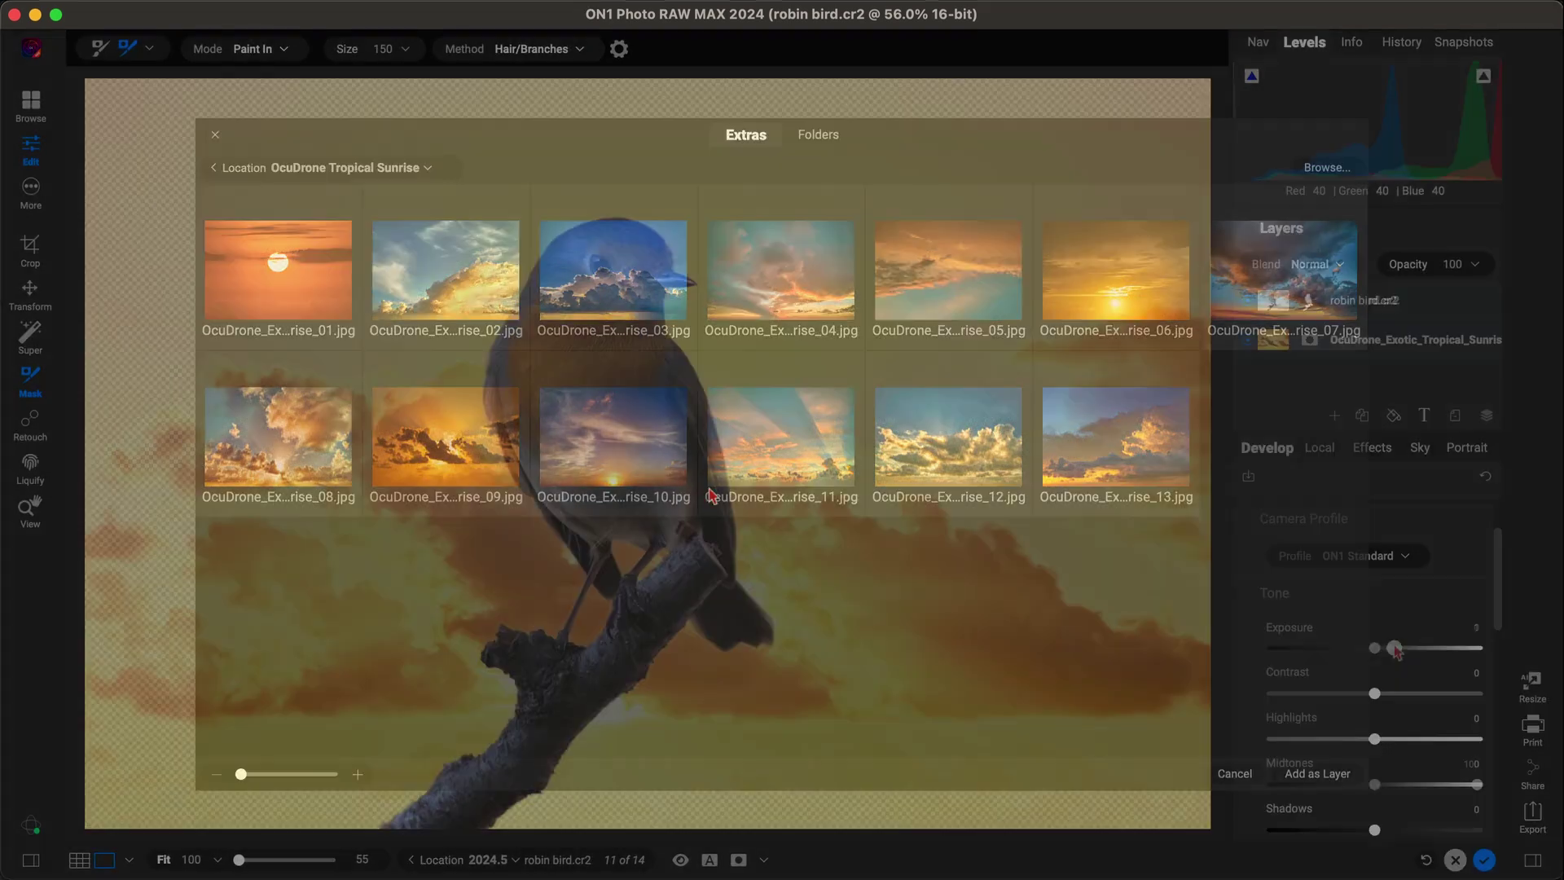
{"action": "left_click", "coordinate": [1375, 450]}
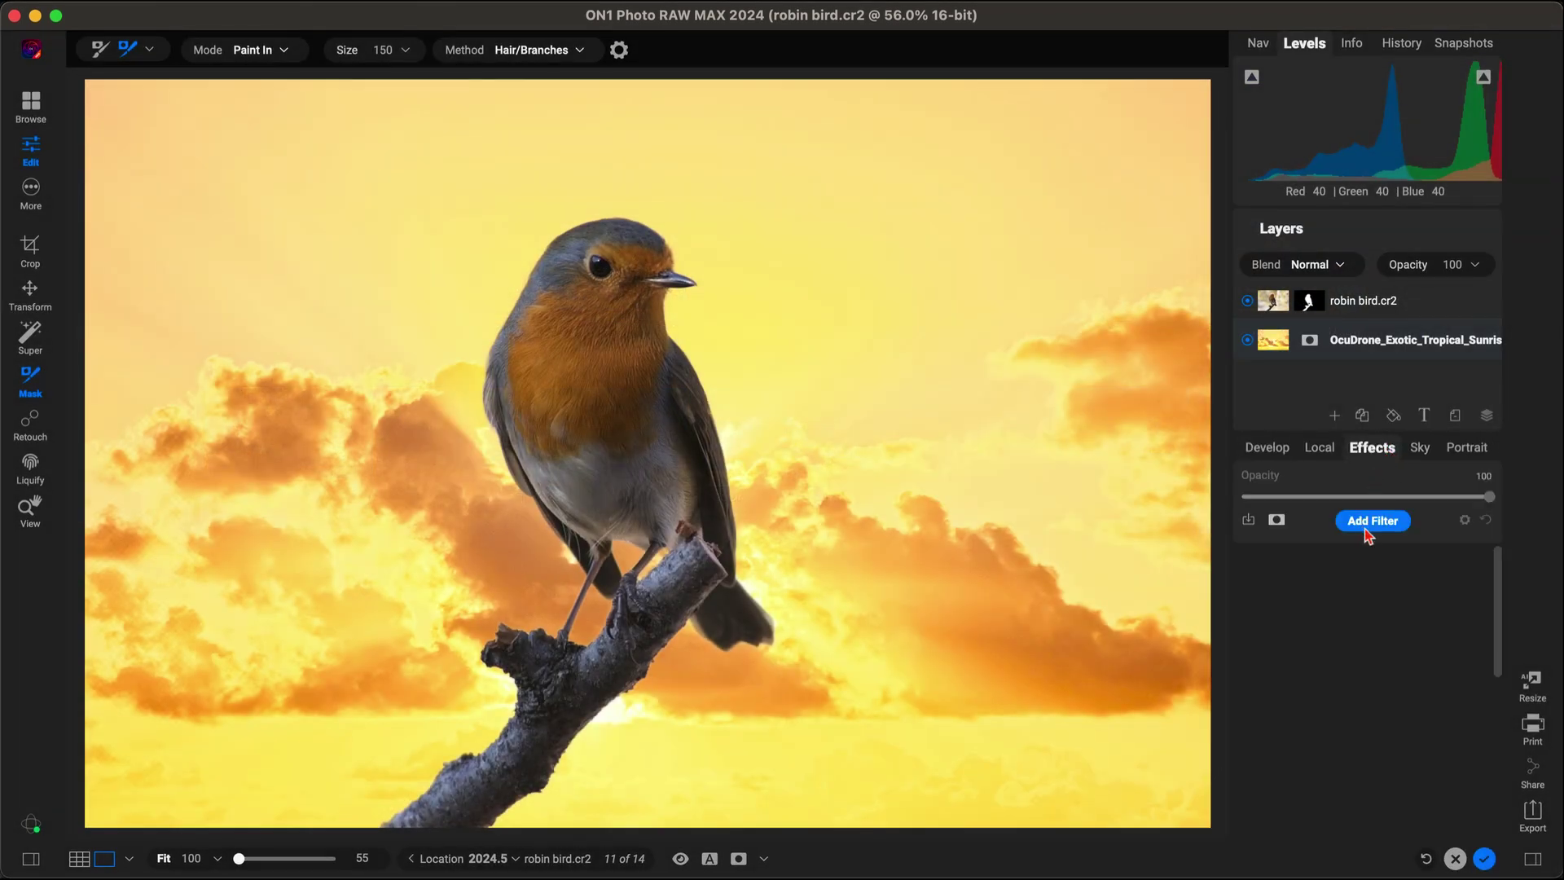
- Add Lens Blur to the sunrise sky and raise Midtones to 23
{"action": "left_click", "coordinate": [1372, 521]}
{"action": "left_click", "coordinate": [1051, 562]}
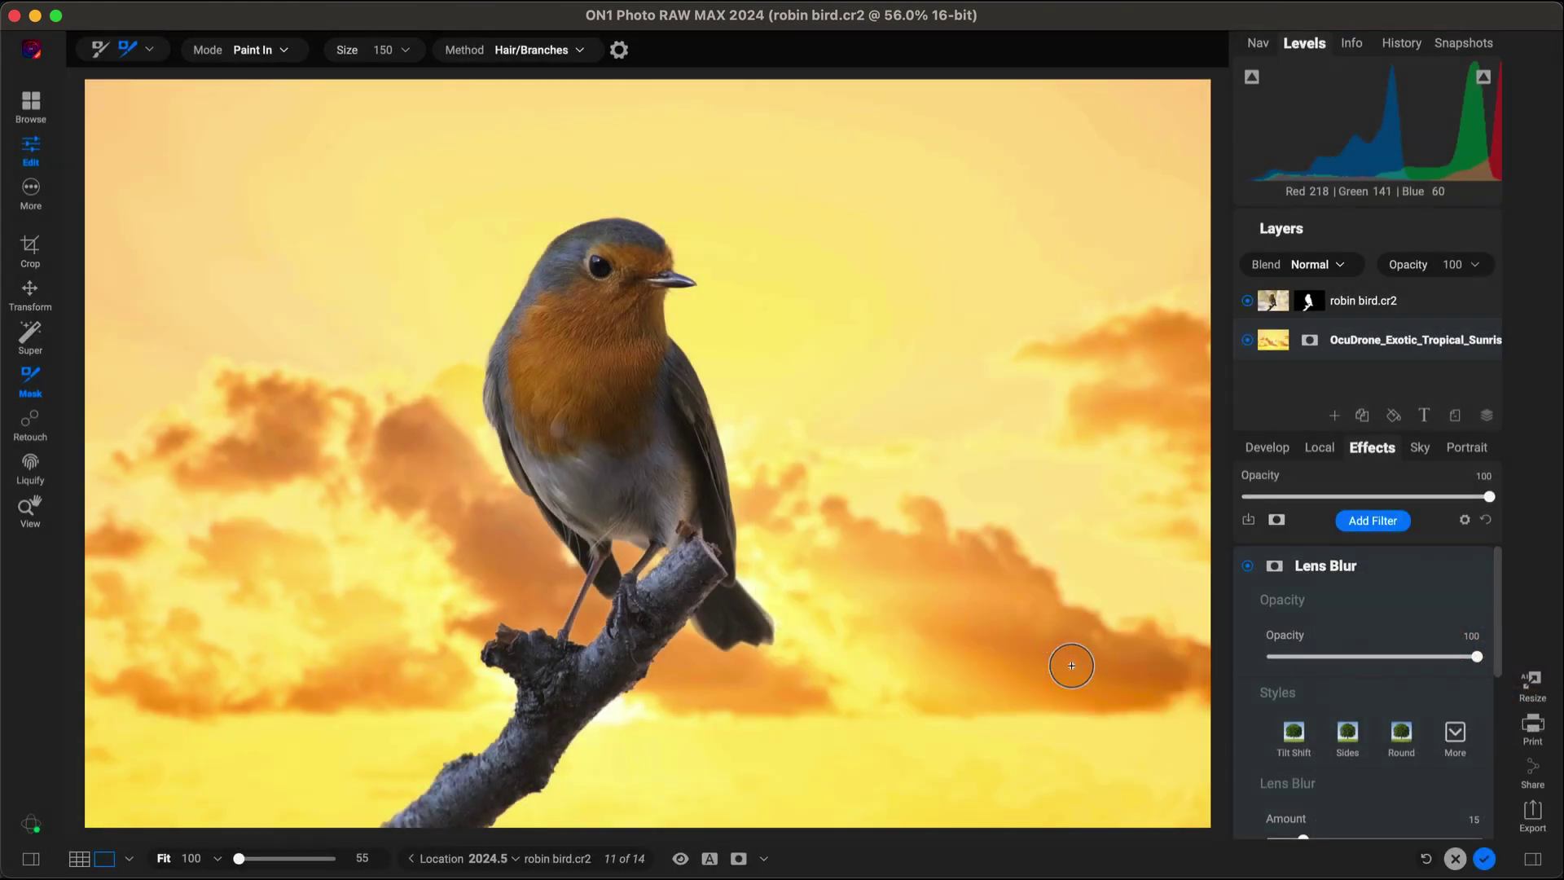
{"action": "scroll", "coordinate": [1306, 835], "scroll_direction": "down", "scroll_amount": 1}
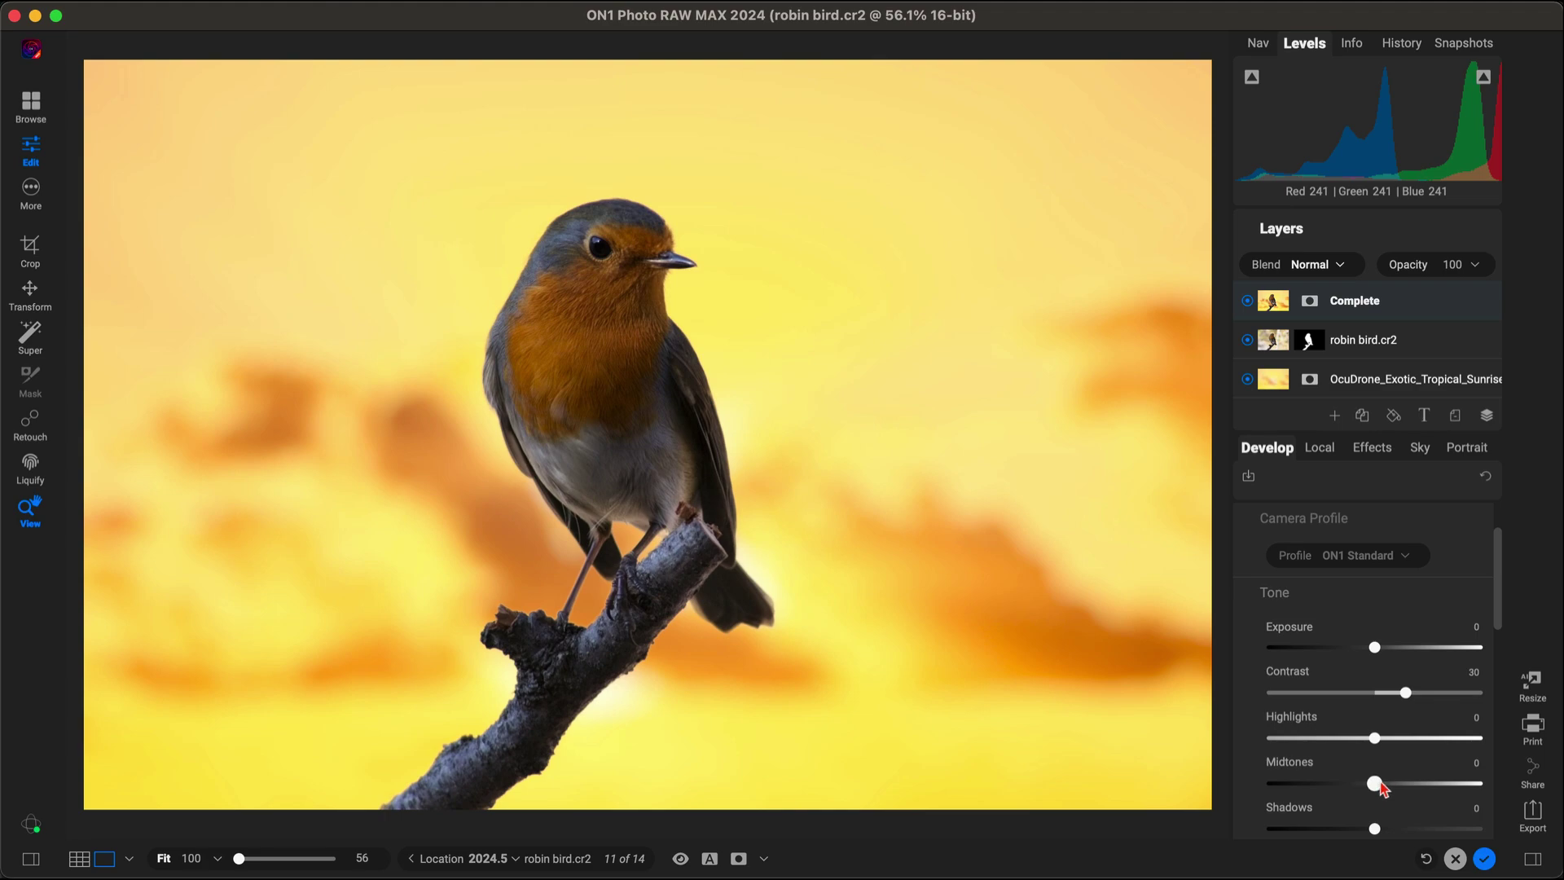
{"action": "left_click_drag", "start_coordinate": [1383, 789], "coordinate": [1398, 789]}
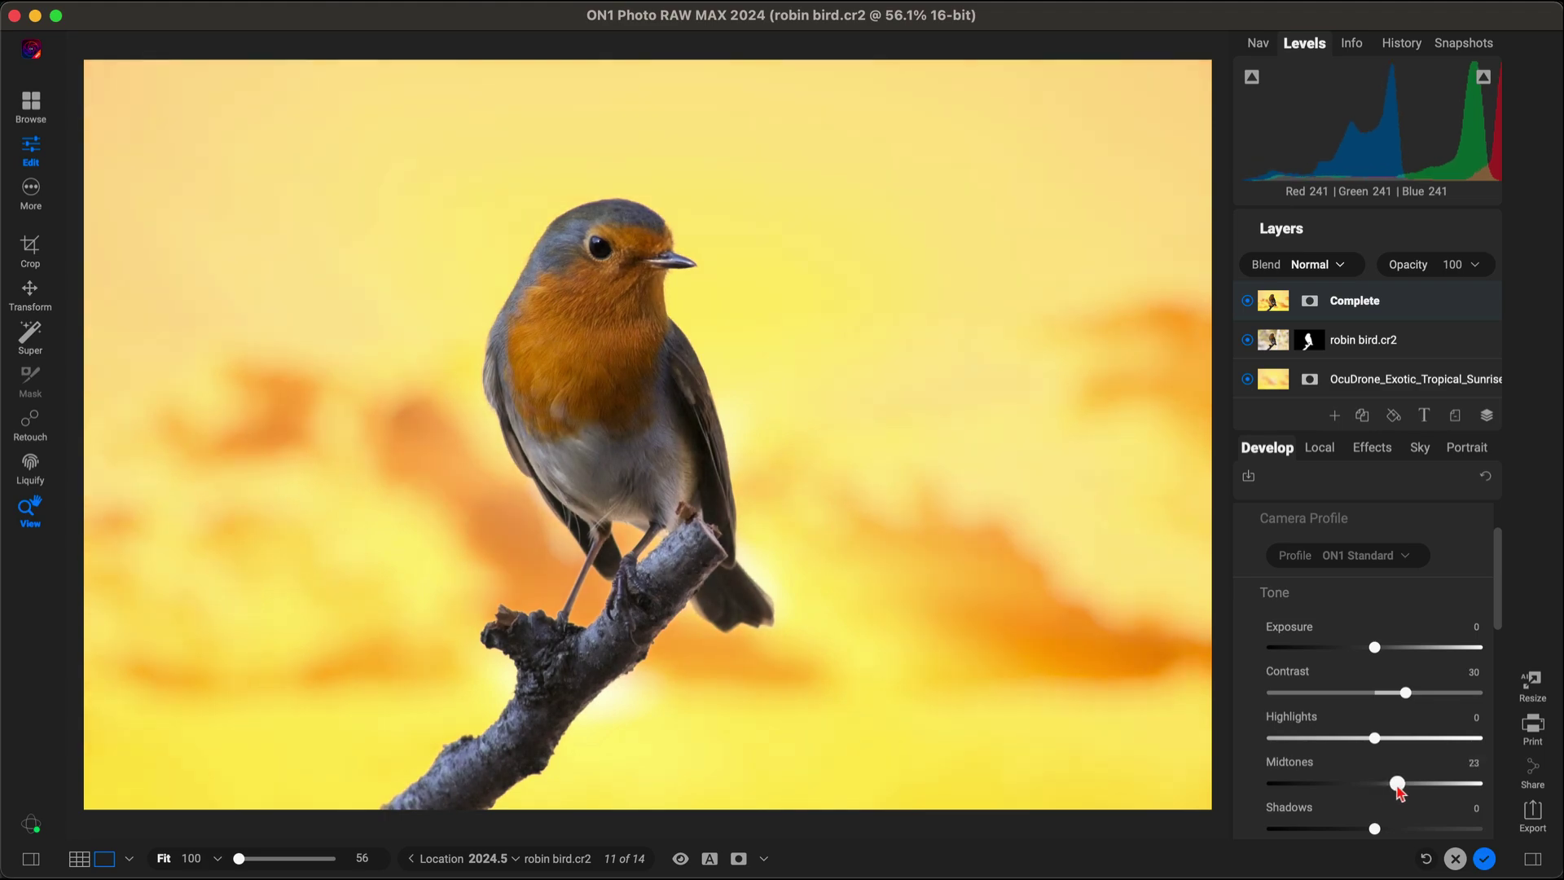
- Add a Vignette filter using the Big Softy style to darken the edges
{"action": "left_click", "coordinate": [1376, 452]}
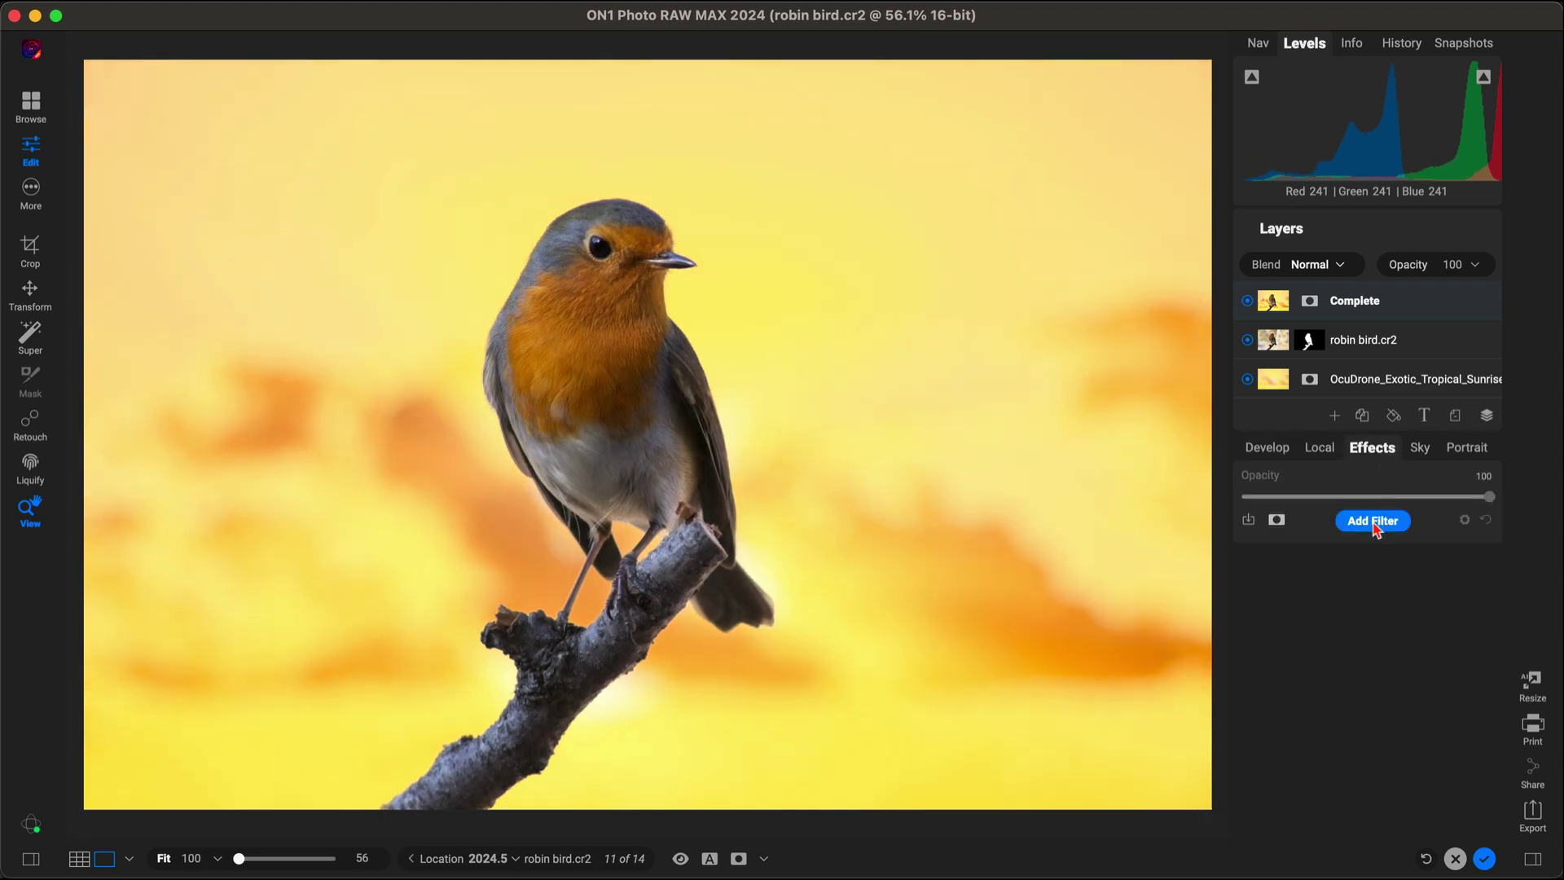
{"action": "left_click", "coordinate": [1376, 522]}
{"action": "left_click", "coordinate": [1179, 713]}
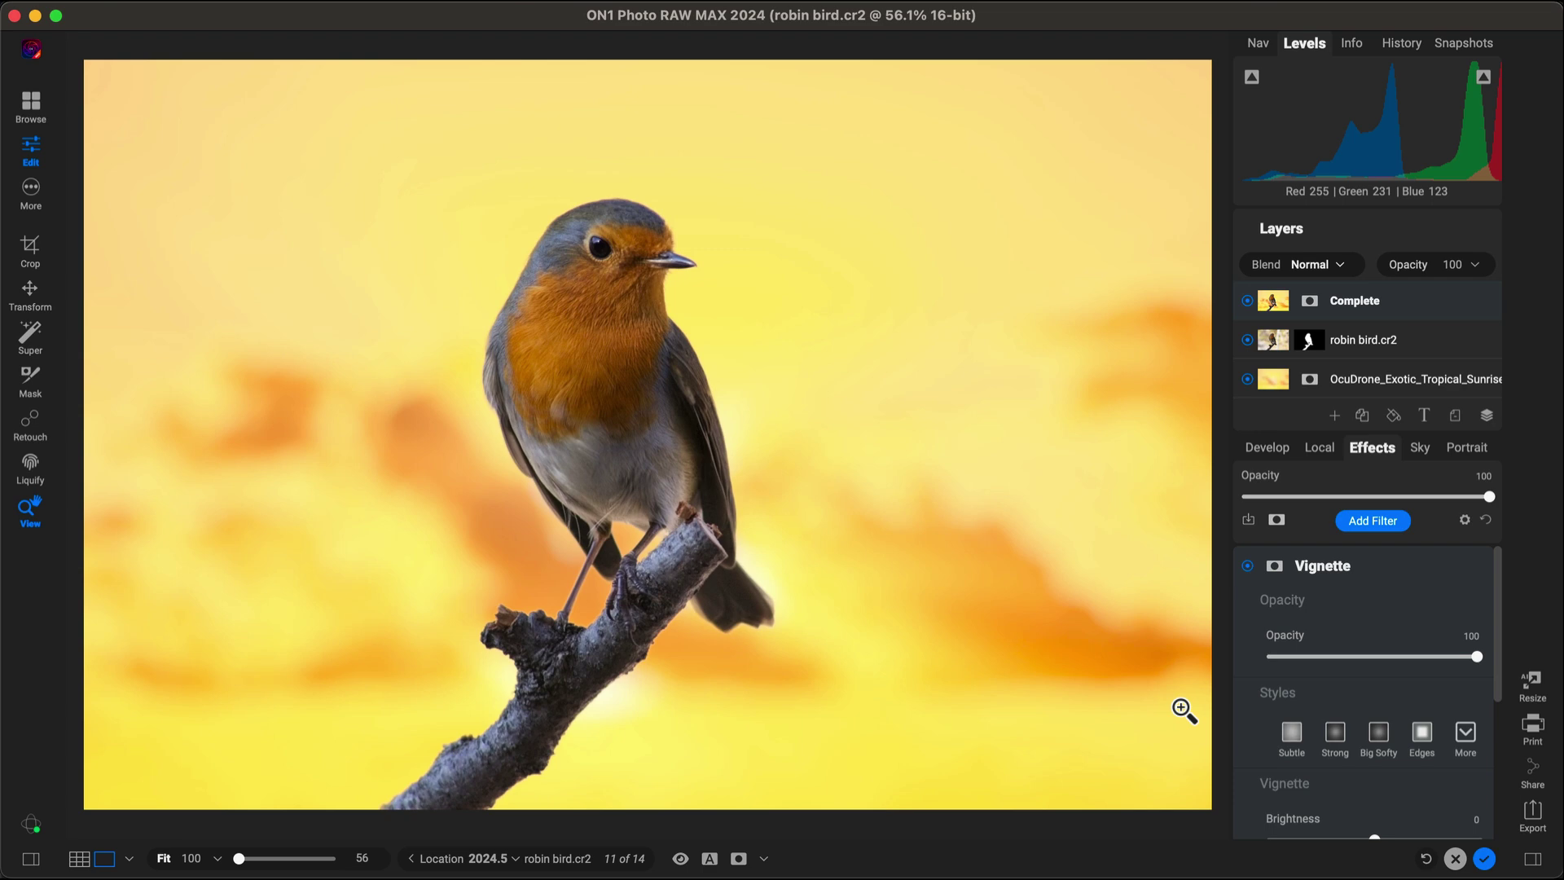
{"action": "left_click", "coordinate": [1379, 733]}
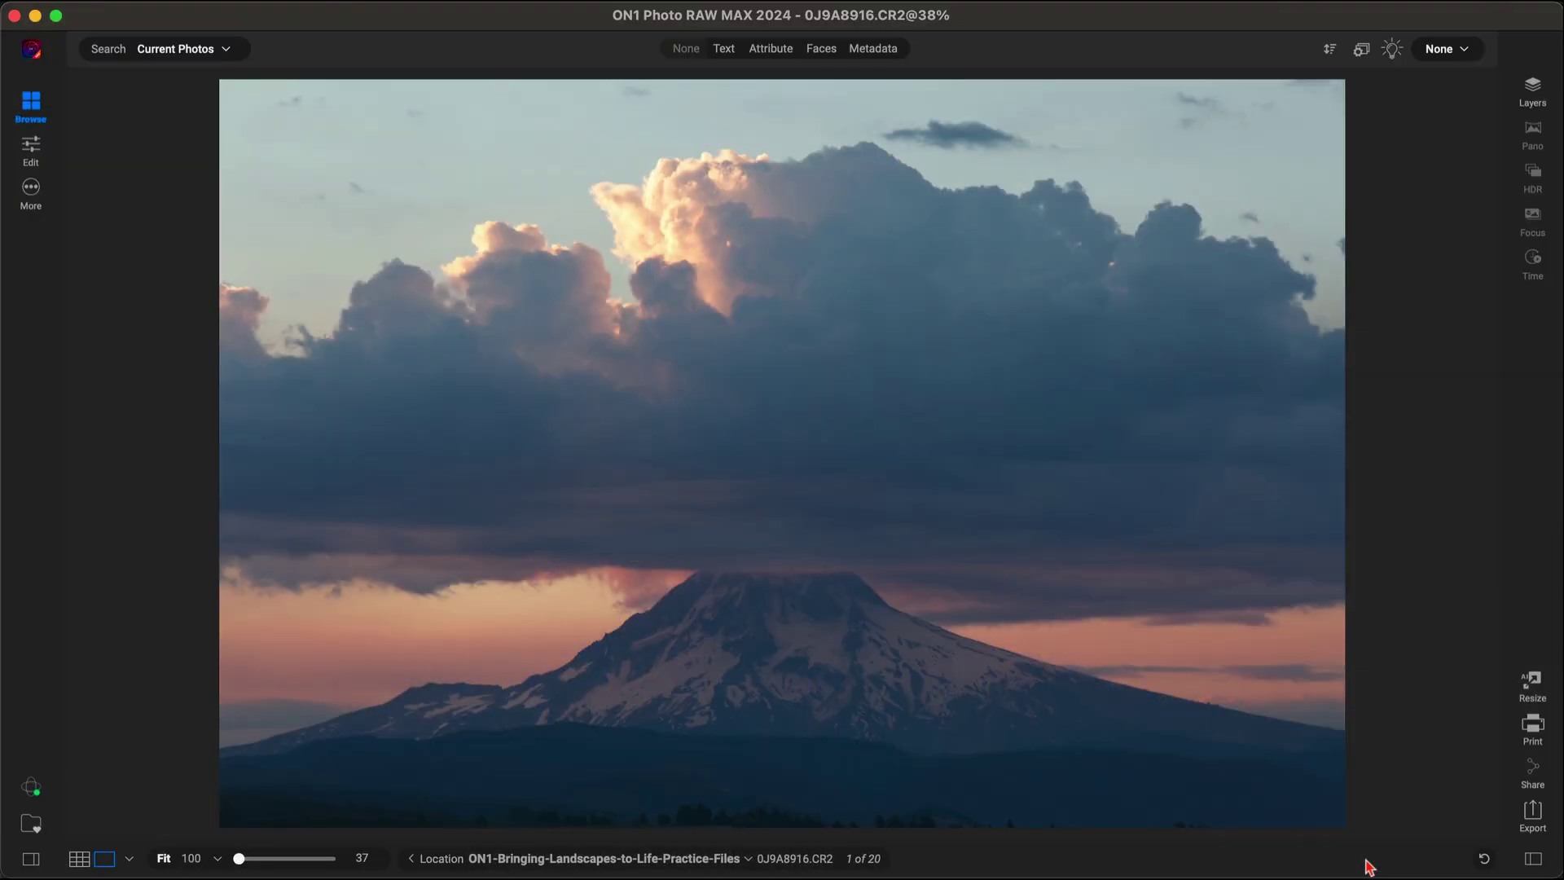
- Step forward through the folder's photos to sand dune.cr2, 17 of 20
{"action": "key", "text": "Right"}
{"action": "key", "text": "Right"}
{"action": "key", "text": "Right"}
{"action": "key", "text": "Right"}
{"action": "key", "text": "Right"}
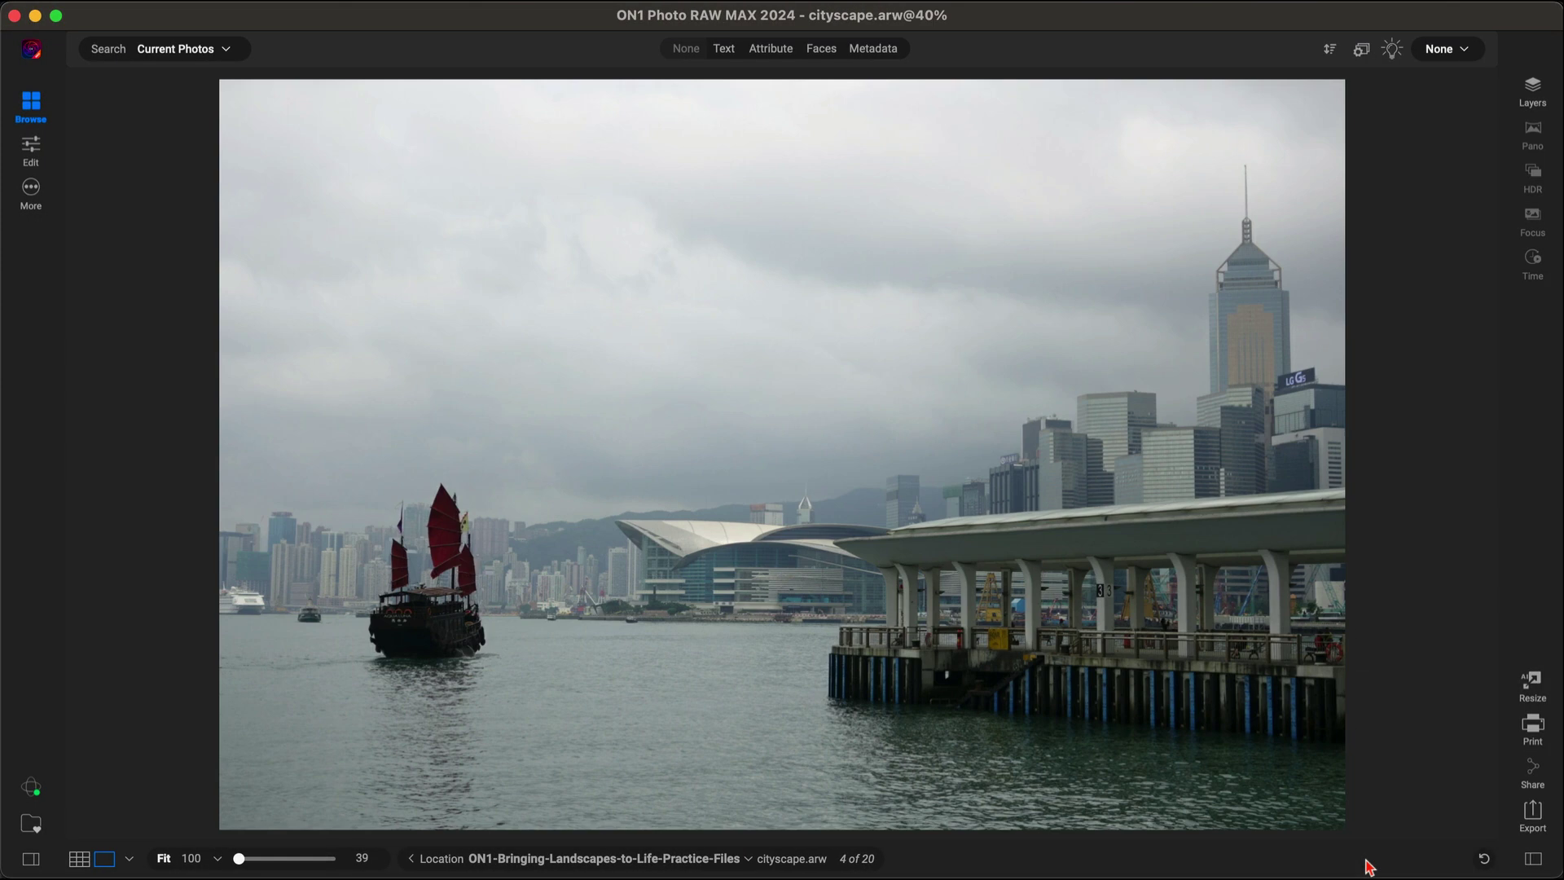
{"action": "key", "text": "Right"}
{"action": "key", "text": "Right"}
{"action": "key", "text": "Right"}
{"action": "key", "text": "Right"}
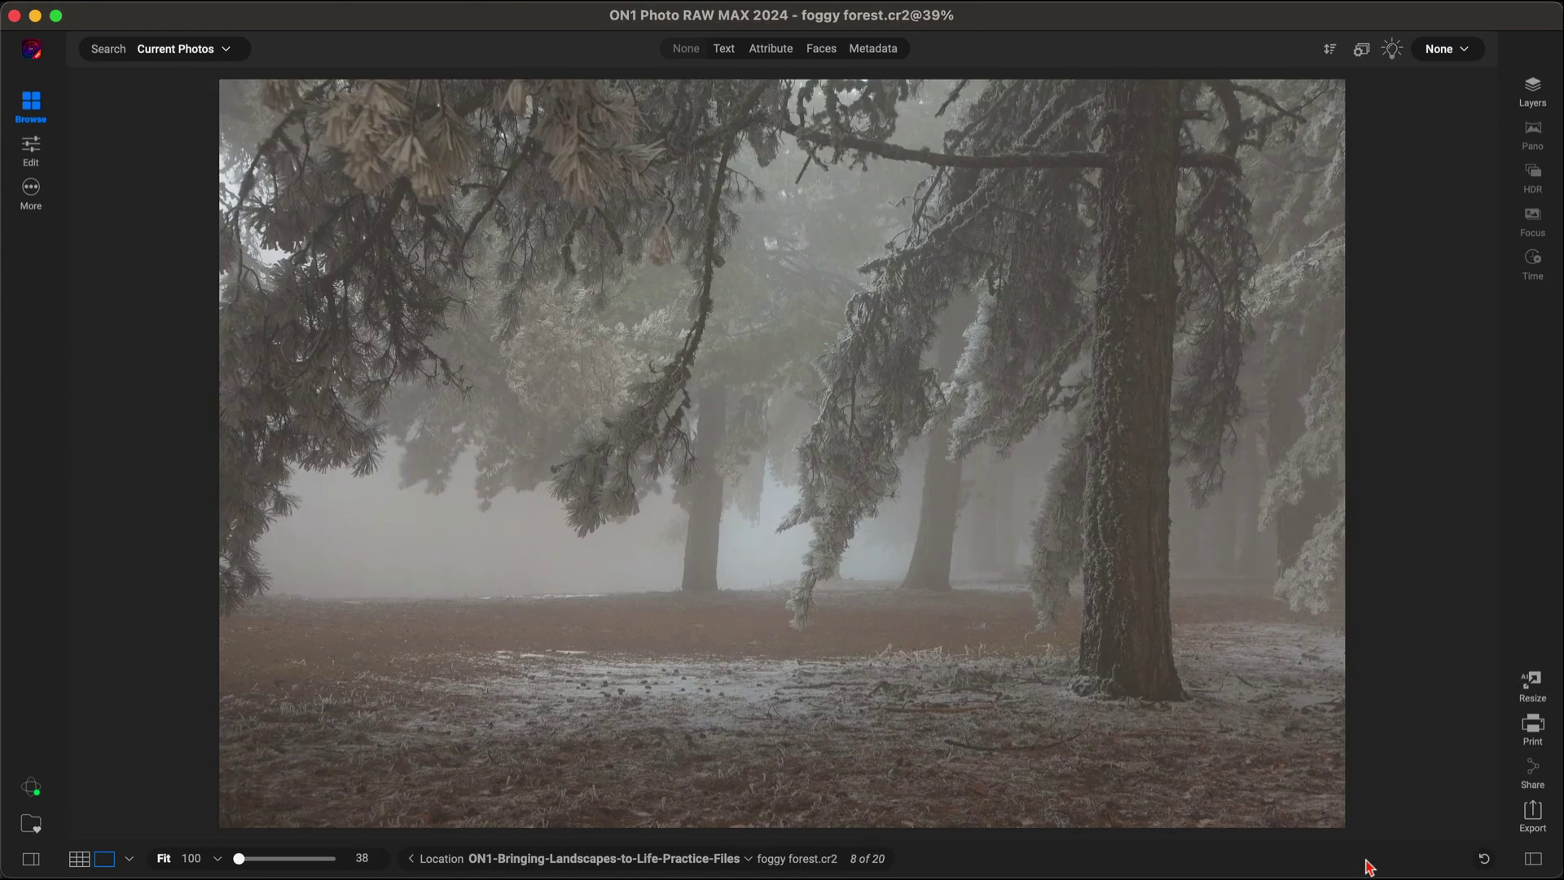
{"action": "key", "text": "Right"}
{"action": "key", "text": "Right"}
{"action": "key", "text": "Right"}
{"action": "key", "text": "Right"}
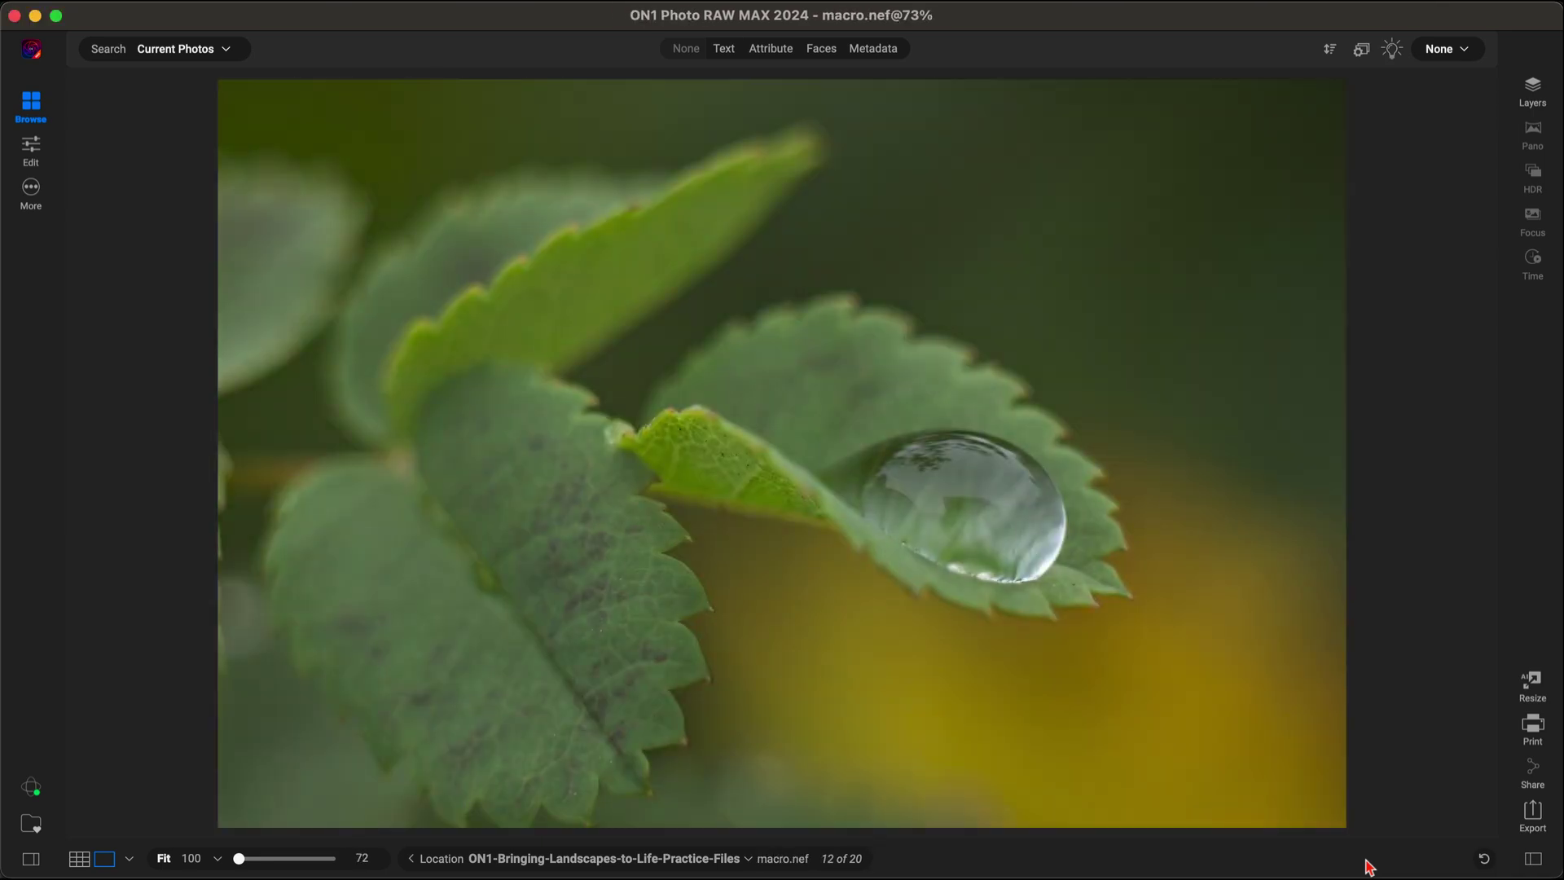
{"action": "key", "text": "Right"}
{"action": "key", "text": "Right"}
{"action": "key", "text": "Right"}
{"action": "key", "text": "Right"}
{"action": "key", "text": "Right"}
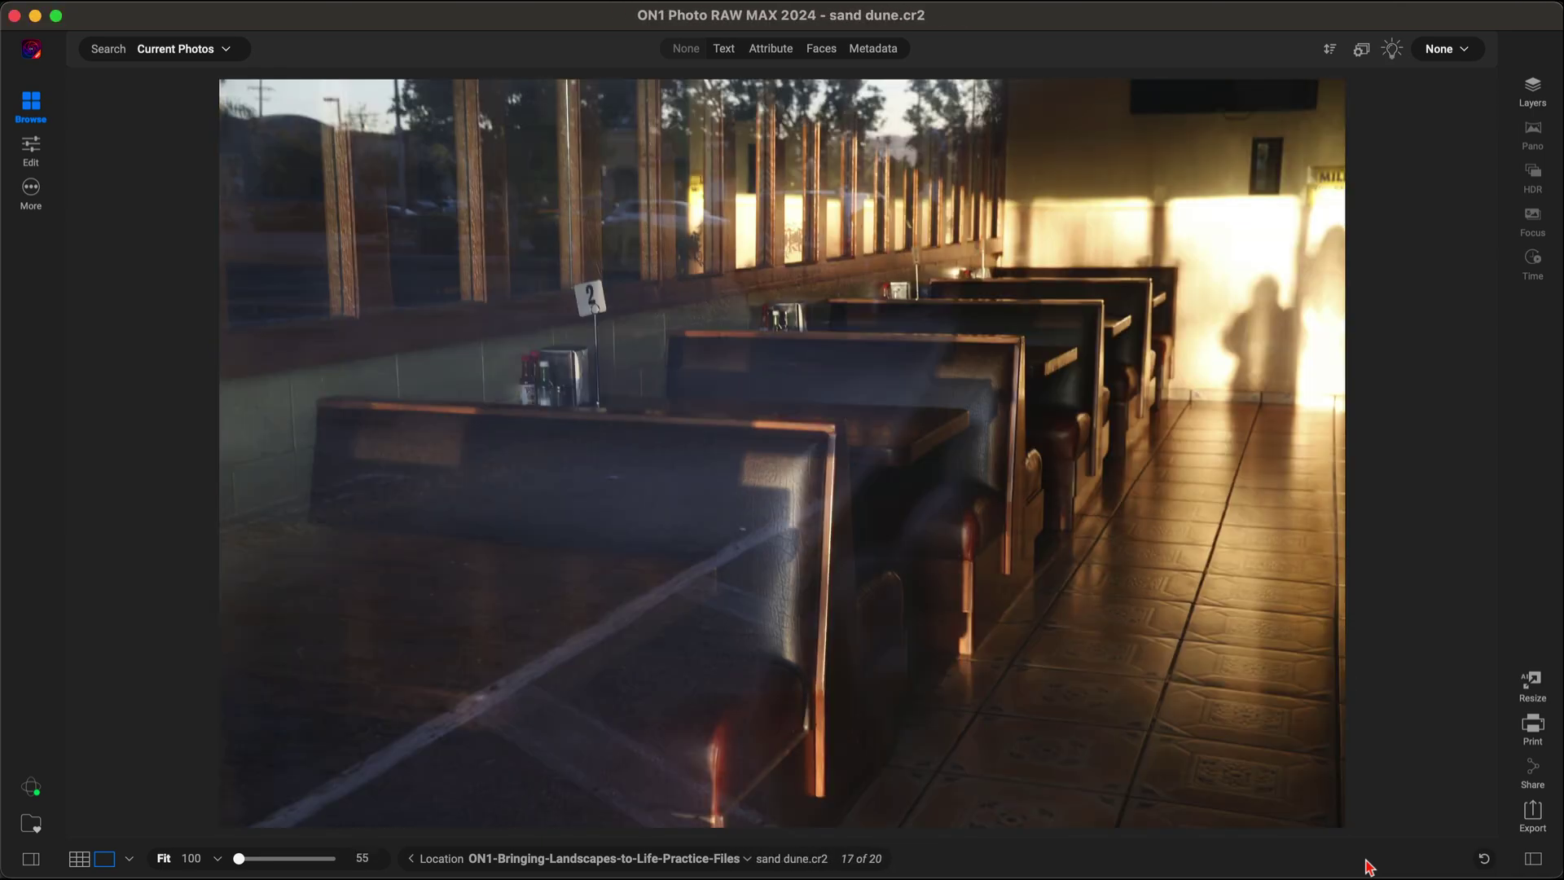
{"action": "key", "text": "Right"}
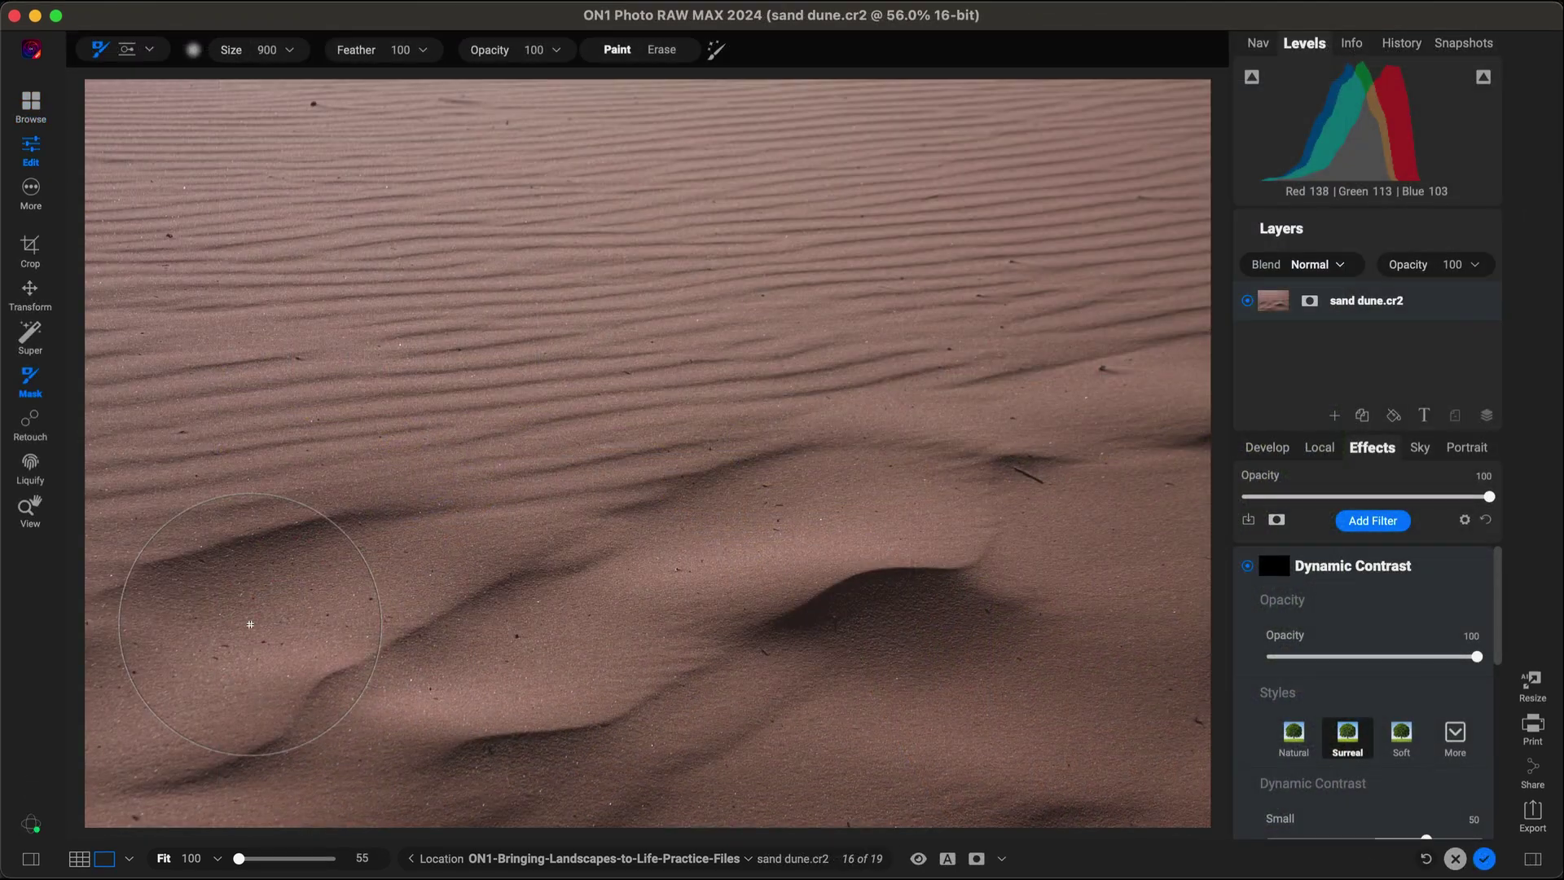
- Paint Dynamic Contrast over the dune sand and the upper-right sand
{"action": "mouse_move", "coordinate": [250, 624]}
{"action": "left_mouse_down"}
{"action": "mouse_move", "coordinate": [974, 638]}
{"action": "mouse_move", "coordinate": [355, 573]}
{"action": "mouse_move", "coordinate": [918, 487]}
{"action": "mouse_move", "coordinate": [211, 407]}
{"action": "left_mouse_up"}
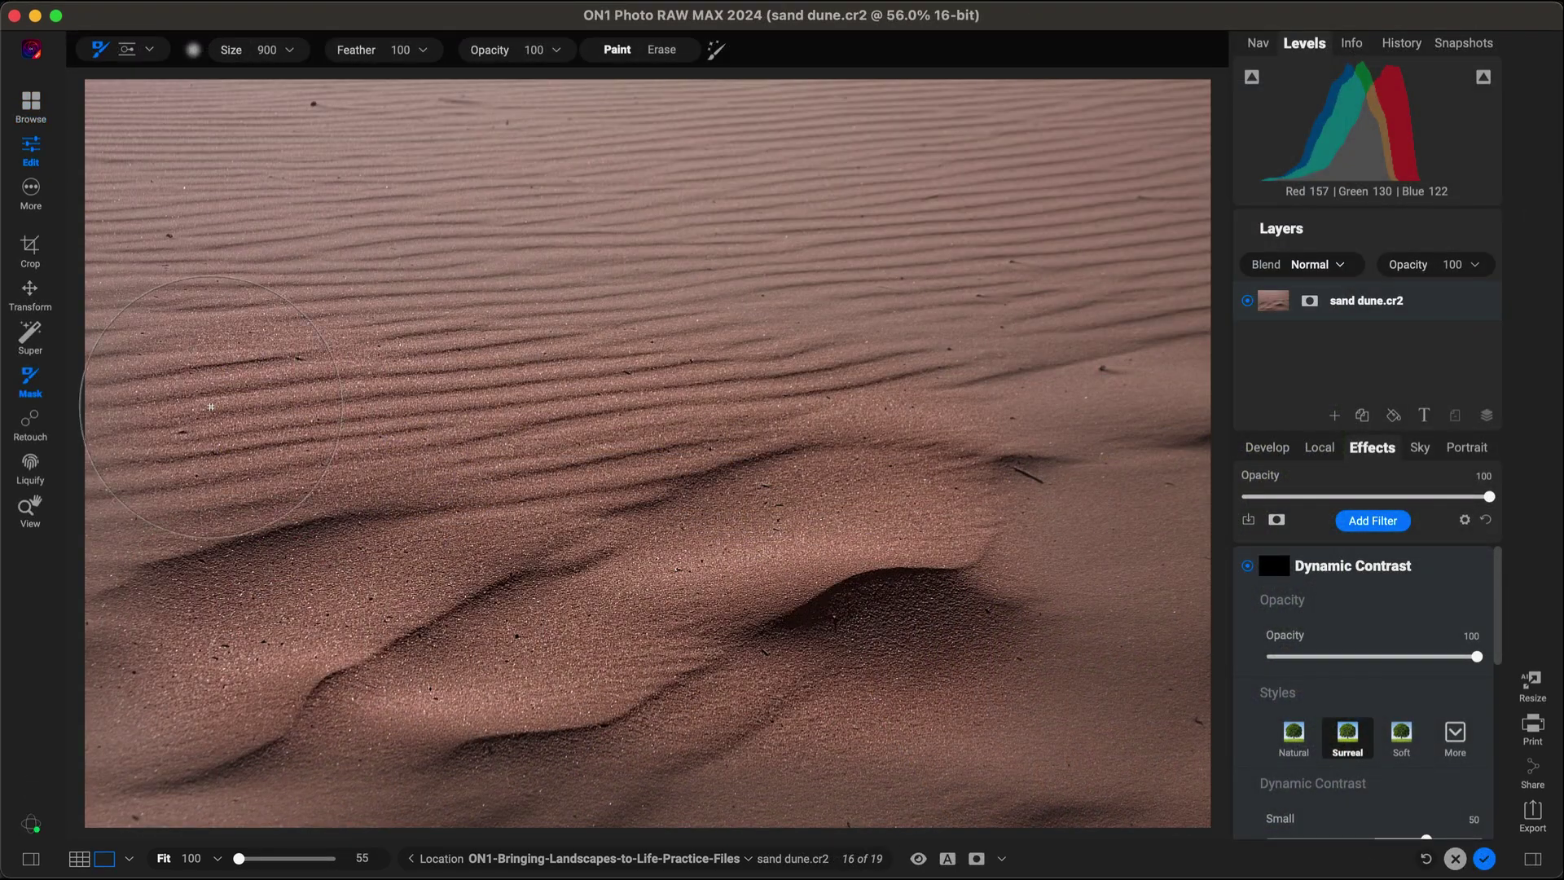
{"action": "mouse_move", "coordinate": [783, 318]}
{"action": "left_mouse_down"}
{"action": "mouse_move", "coordinate": [1050, 334]}
{"action": "mouse_move", "coordinate": [1135, 431]}
{"action": "left_mouse_up"}
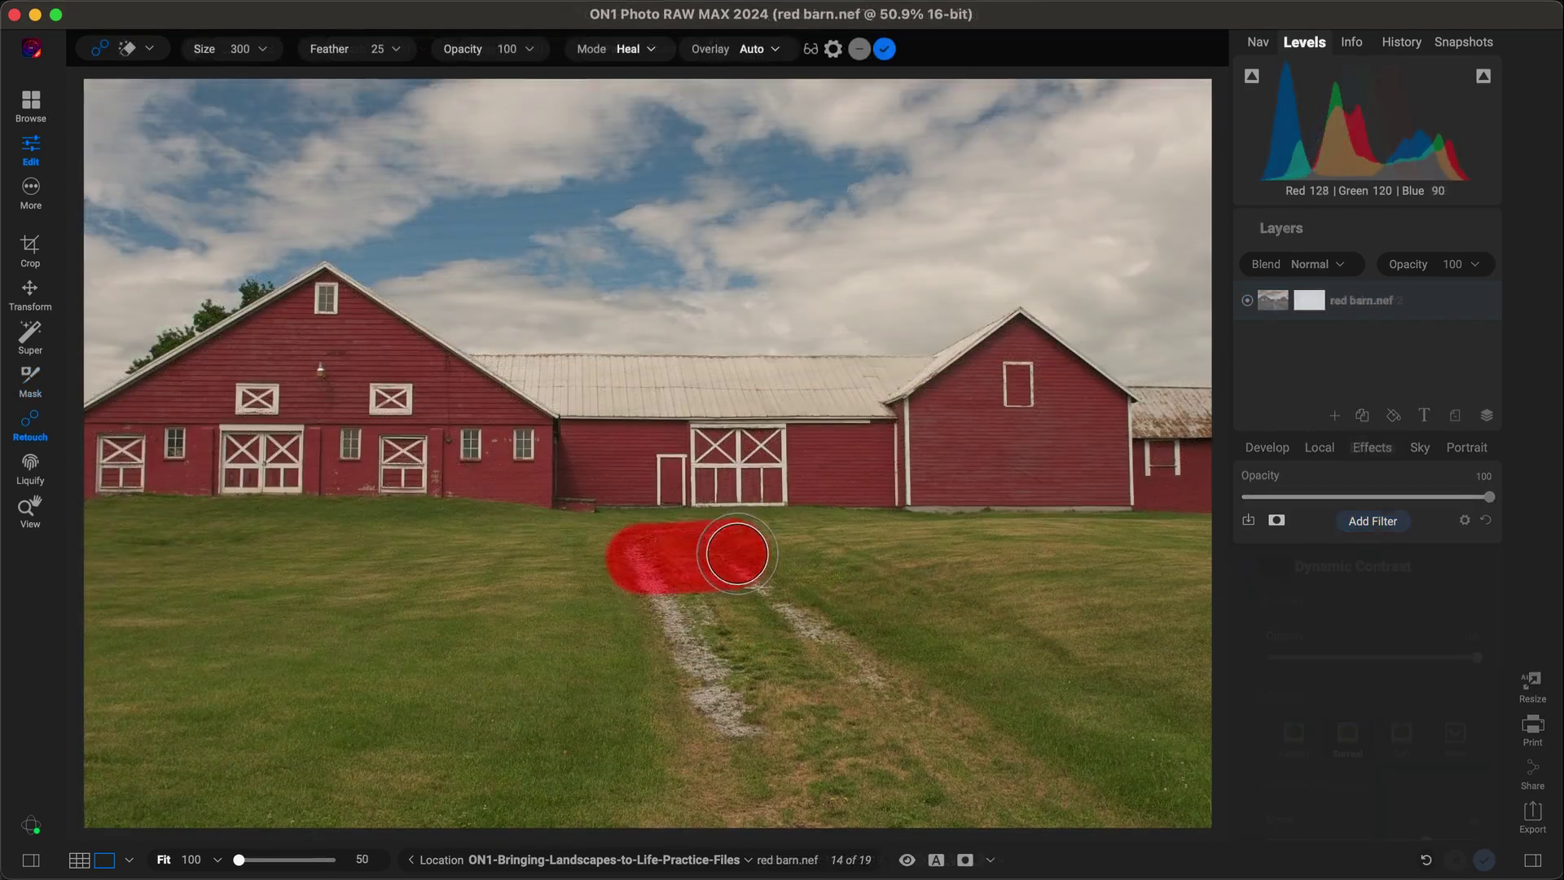
- Heal the dirt path from a clean-grass source, then shrink the brush to size 250
{"action": "mouse_move", "coordinate": [726, 552]}
{"action": "left_mouse_down"}
{"action": "mouse_move", "coordinate": [716, 716]}
{"action": "mouse_move", "coordinate": [930, 750]}
{"action": "mouse_move", "coordinate": [810, 632]}
{"action": "mouse_move", "coordinate": [736, 810]}
{"action": "mouse_move", "coordinate": [725, 799]}
{"action": "left_mouse_up"}
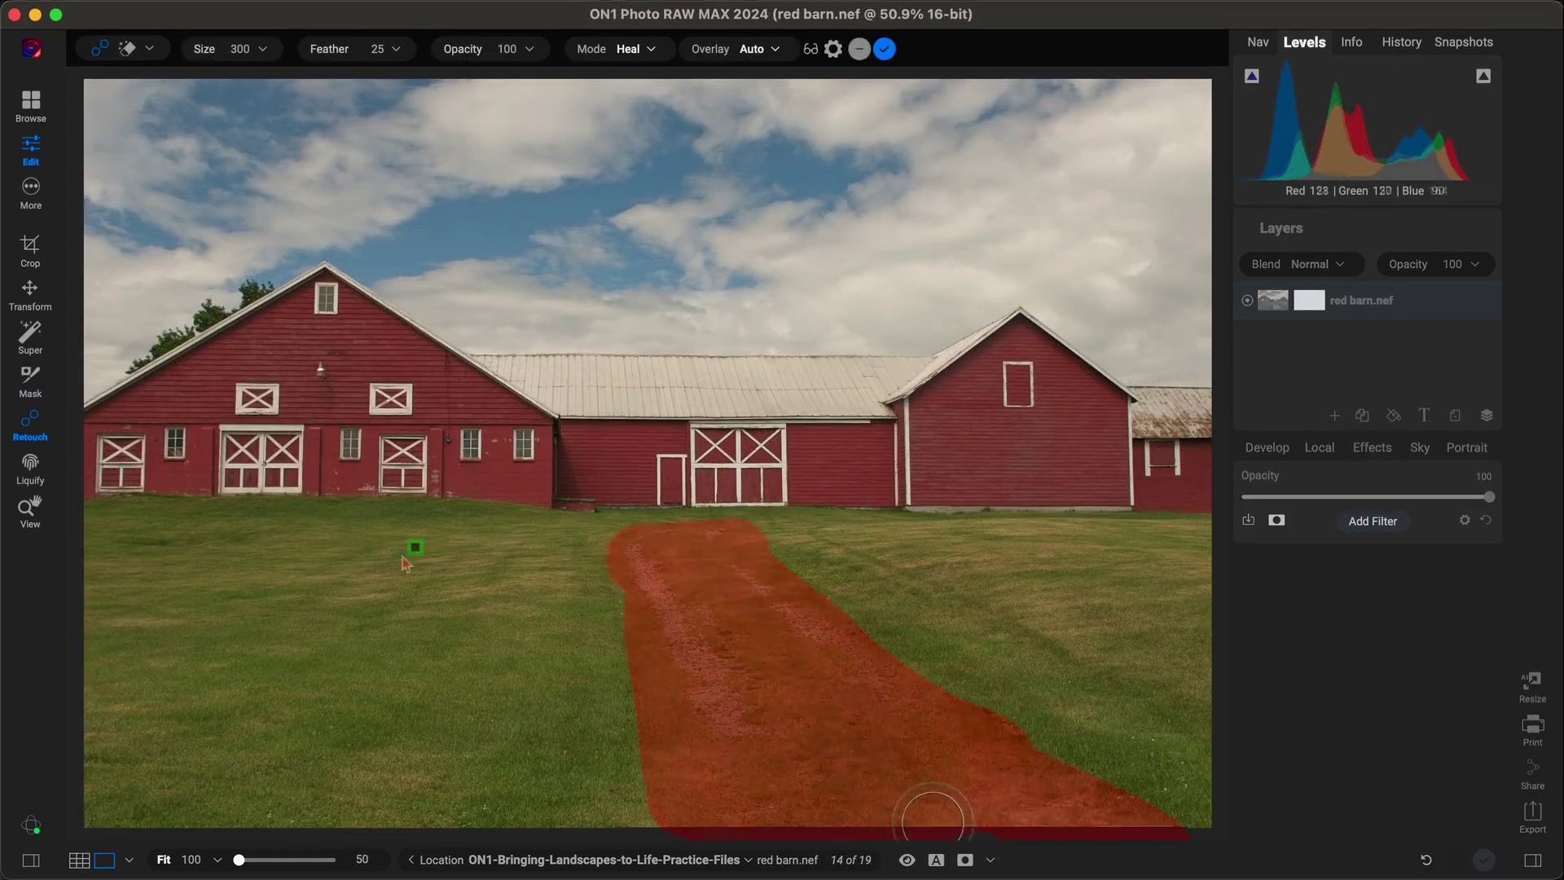
{"action": "mouse_move", "coordinate": [326, 571]}
{"action": "left_mouse_down"}
{"action": "mouse_move", "coordinate": [308, 536]}
{"action": "mouse_move", "coordinate": [286, 534]}
{"action": "left_mouse_up"}
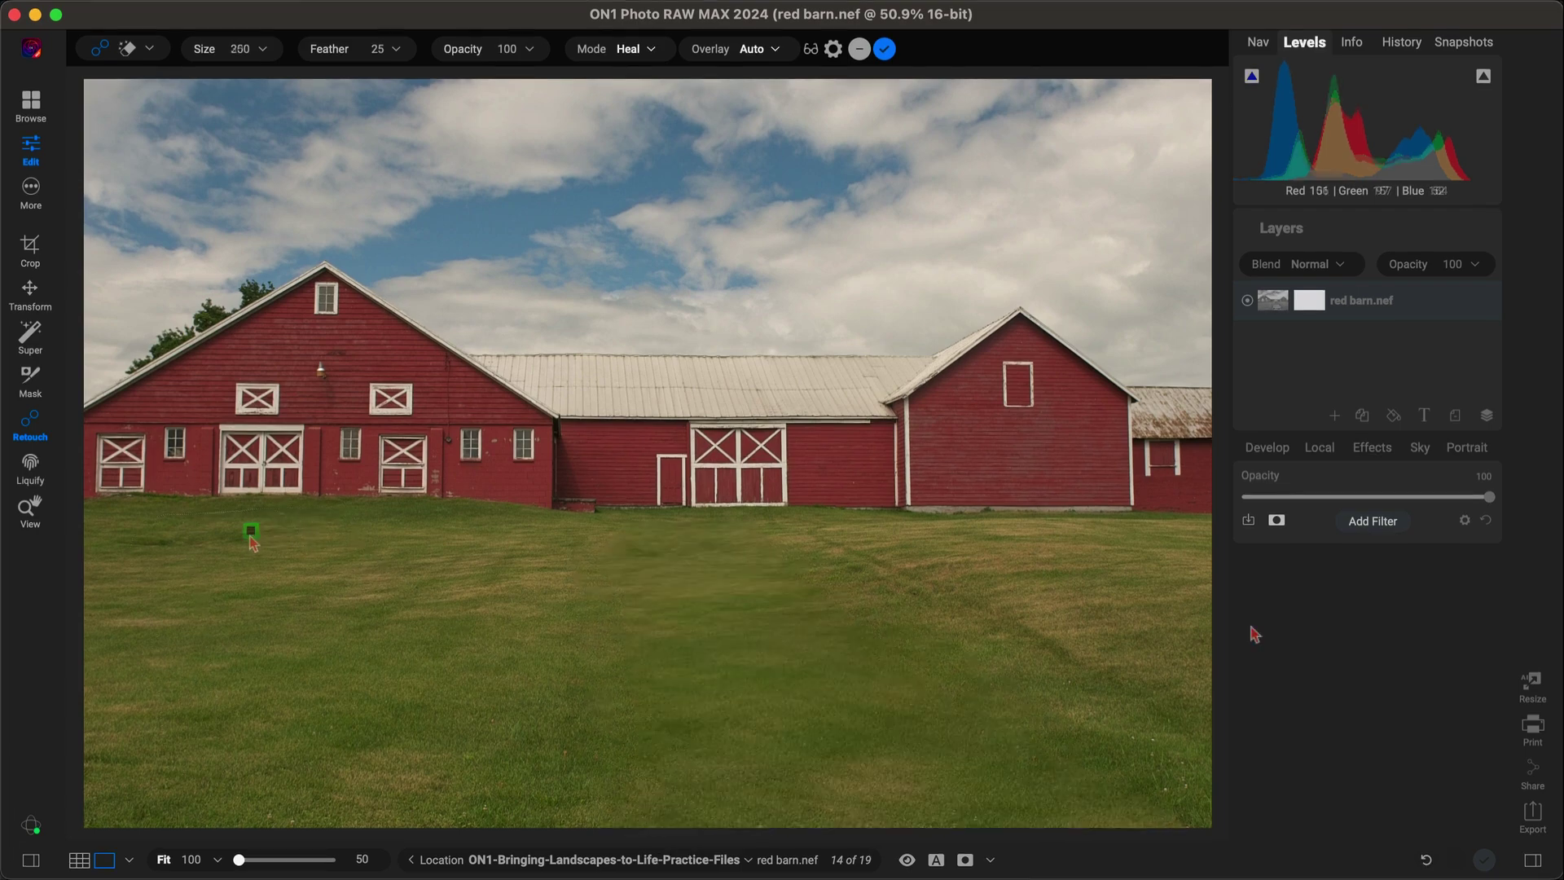
{"action": "key", "text": "bracketleft"}
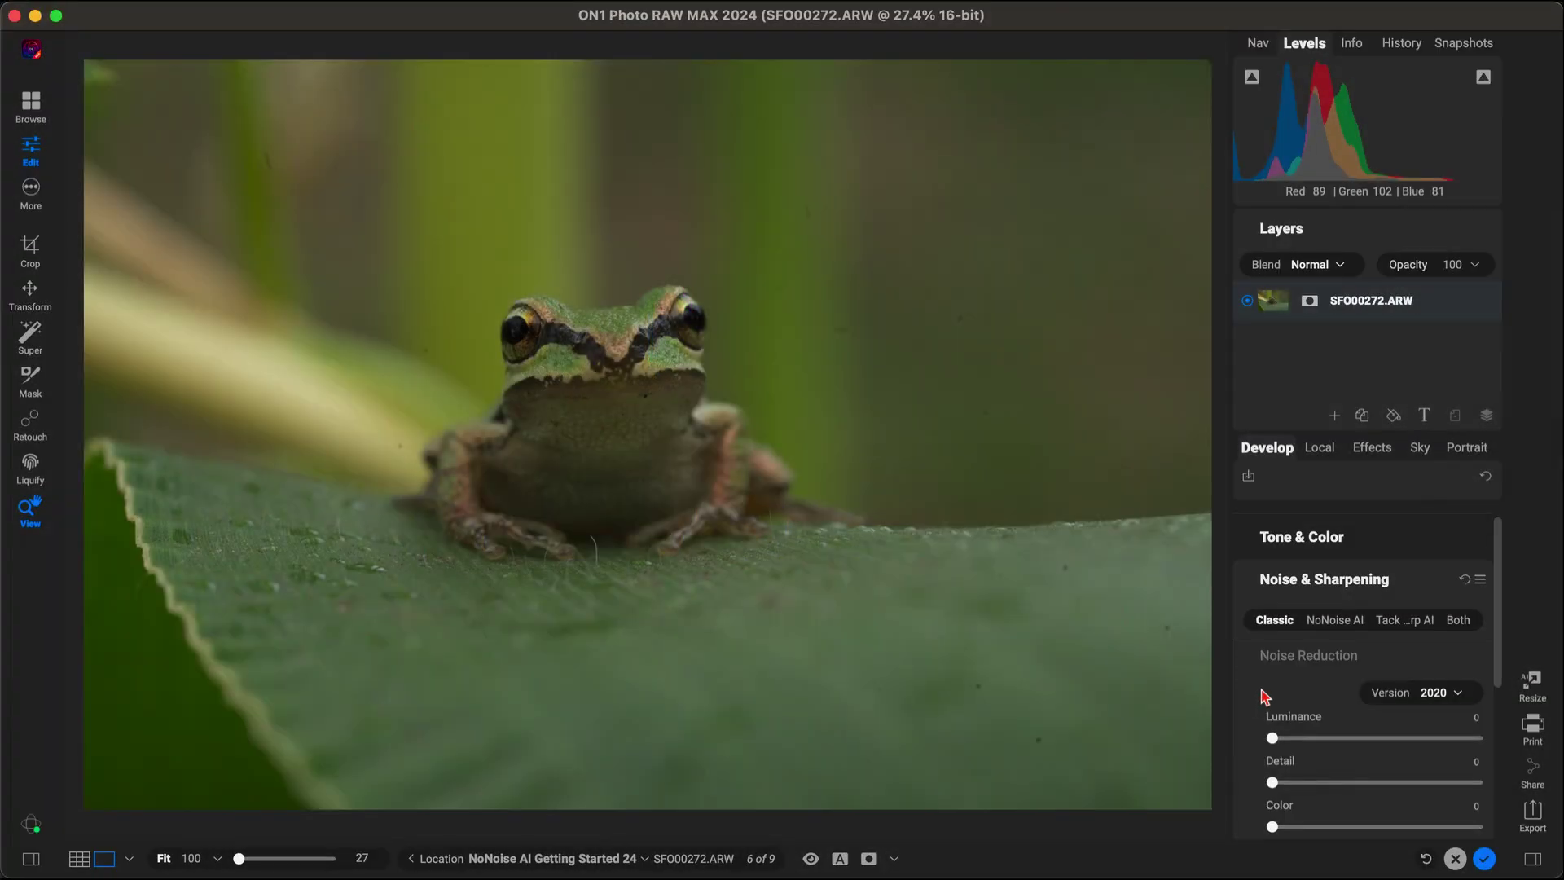
- Switch to NoNoise AI and sweep the before/after divider across the deer to compare
{"action": "left_click", "coordinate": [1342, 632]}
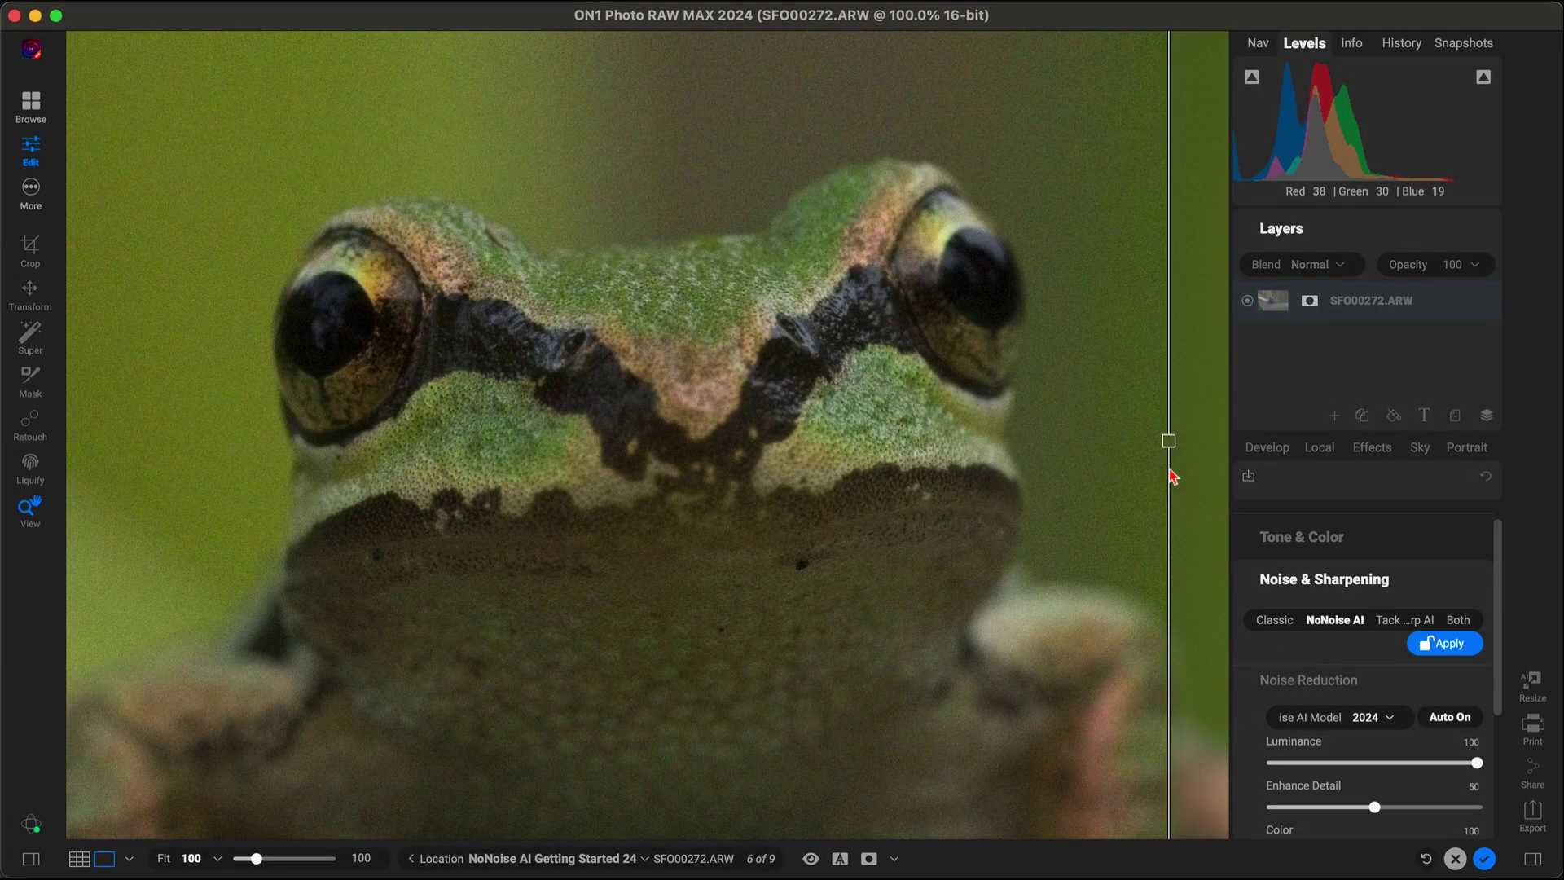
{"action": "left_click_drag", "start_coordinate": [1174, 471], "coordinate": [440, 503]}
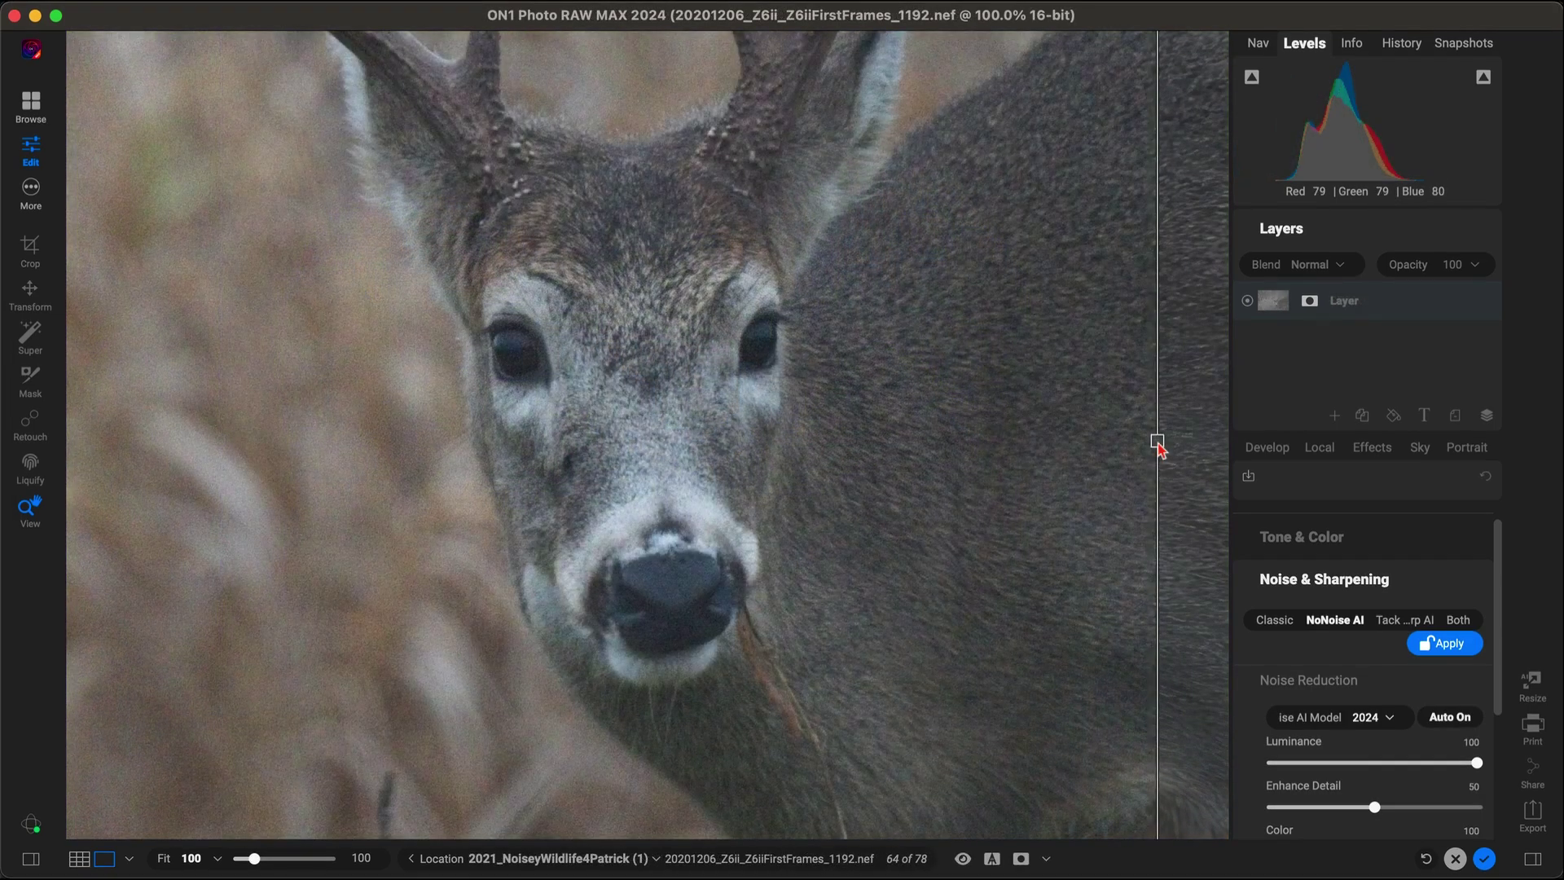
{"action": "left_click_drag", "start_coordinate": [1161, 451], "coordinate": [129, 440]}
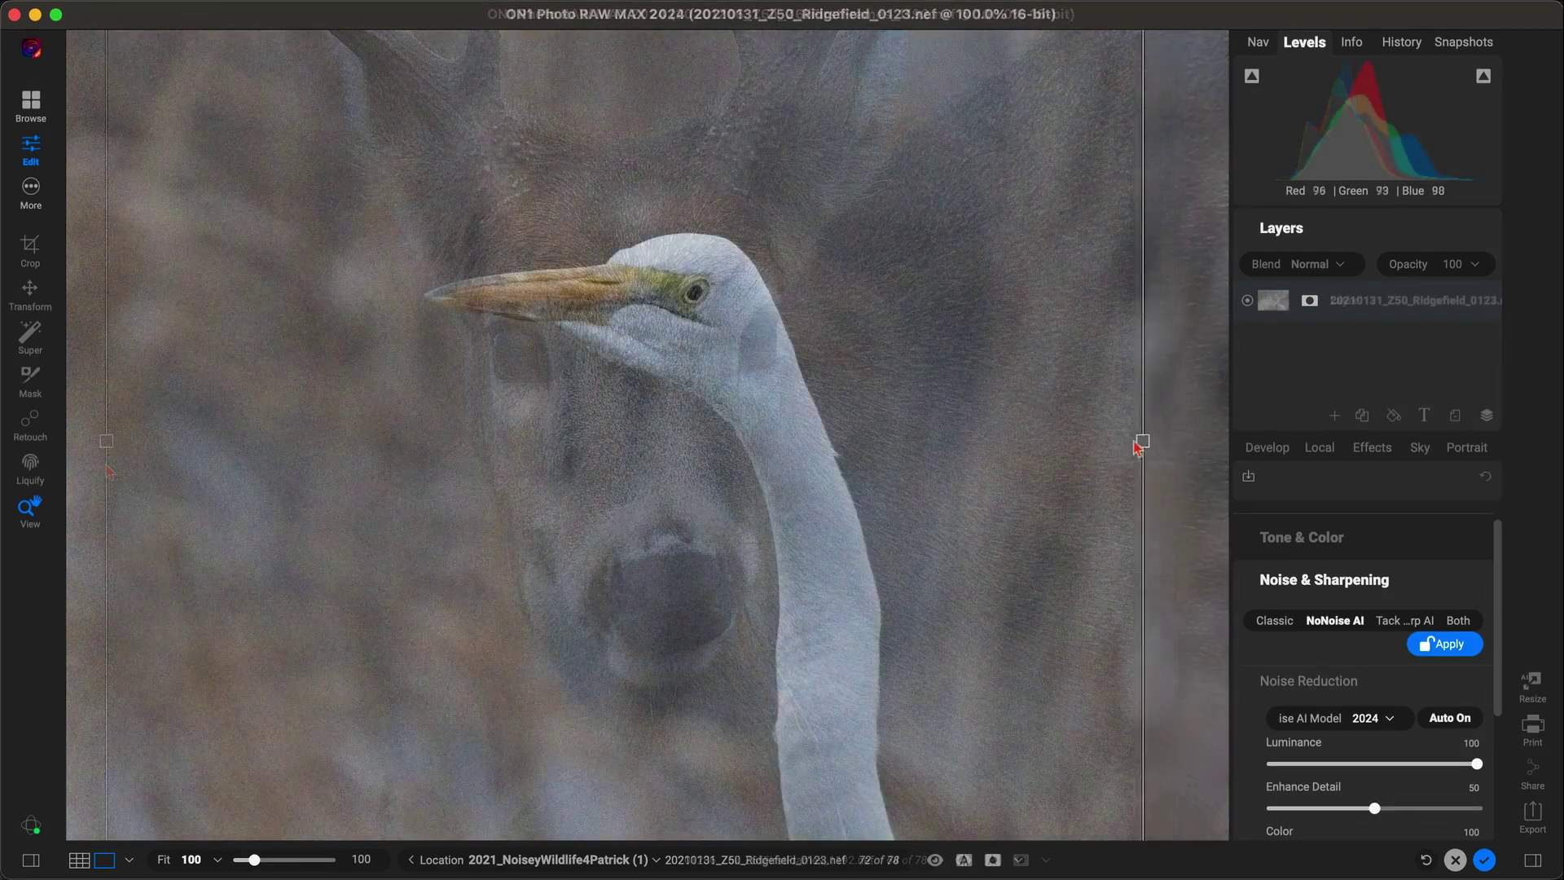
{"action": "left_click_drag", "start_coordinate": [1138, 443], "coordinate": [216, 486]}
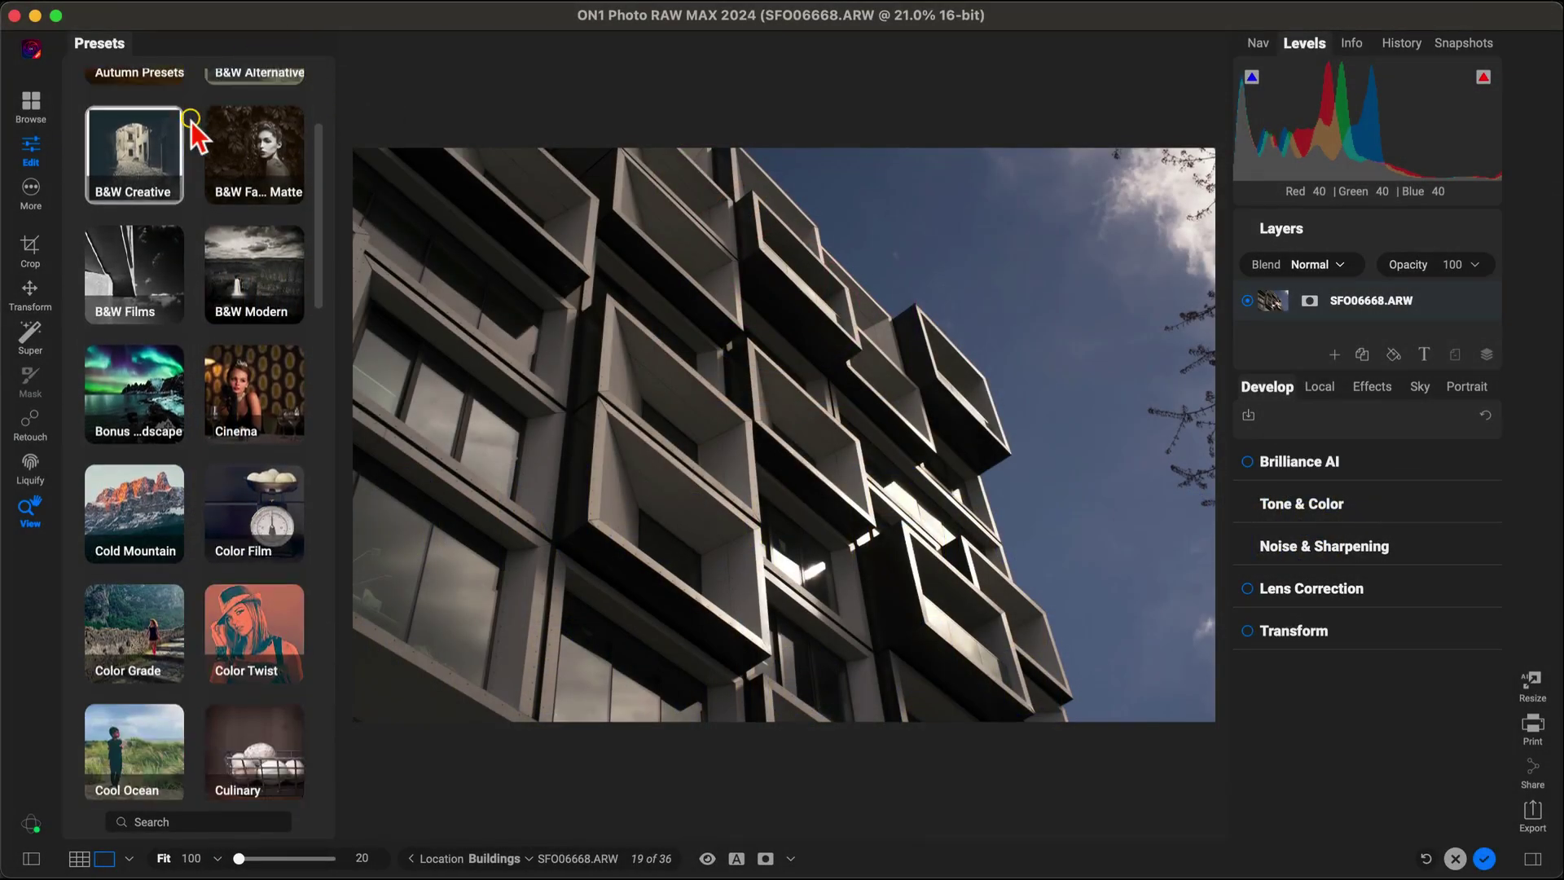
- Open the World Traveler presets and try WT9 and WT22 on SFO06668.ARW
{"action": "scroll", "coordinate": [194, 121], "scroll_direction": "down", "scroll_amount": 12}
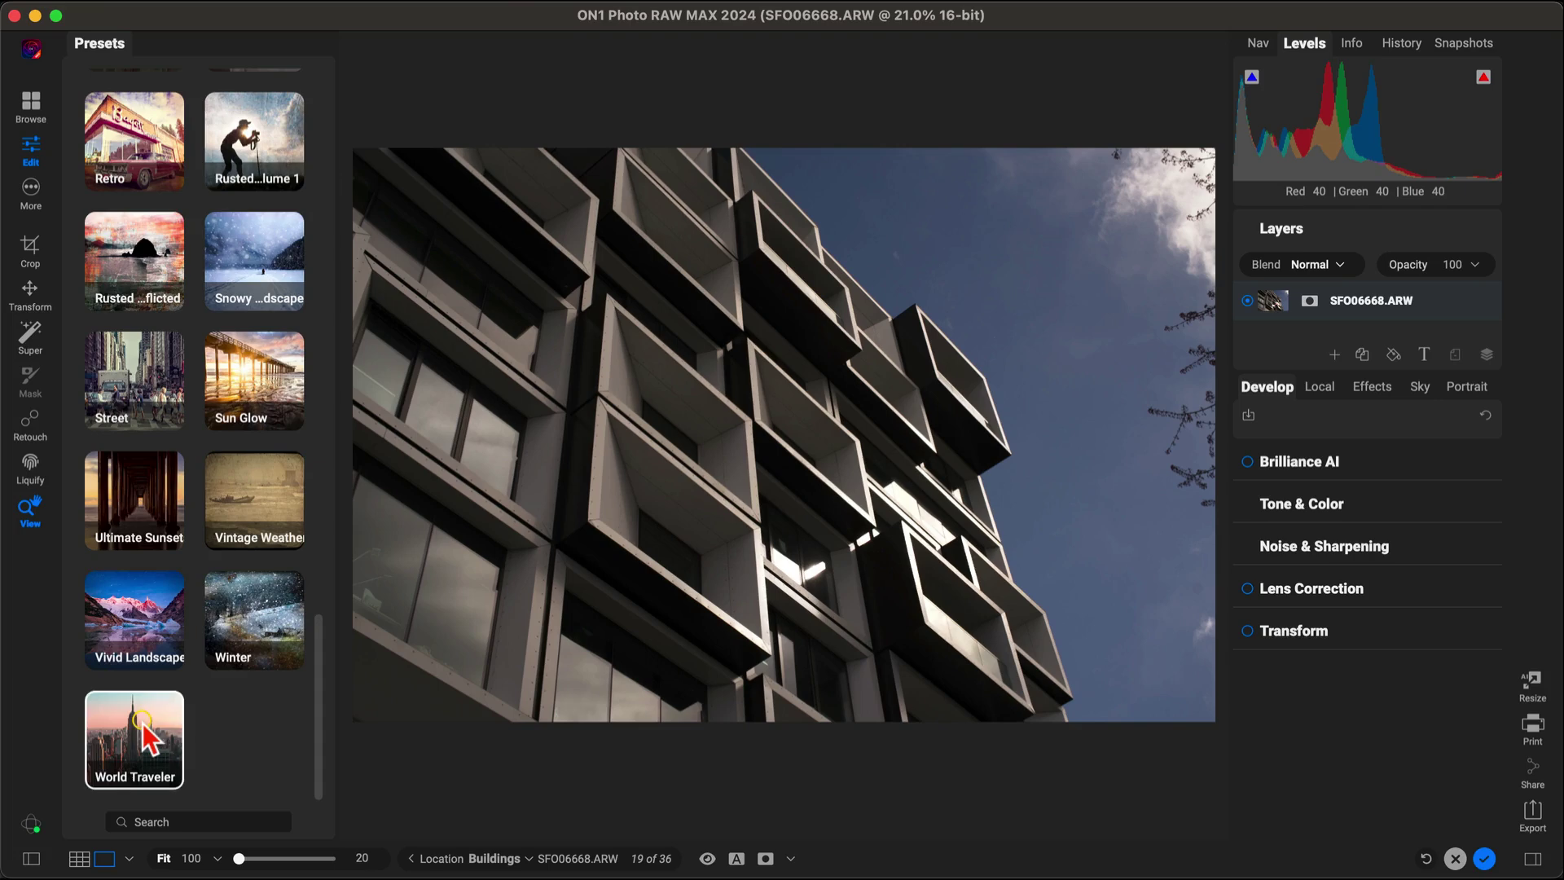
{"action": "left_click", "coordinate": [145, 735]}
{"action": "scroll", "coordinate": [193, 559], "scroll_direction": "down", "scroll_amount": 3}
{"action": "left_click", "coordinate": [189, 543]}
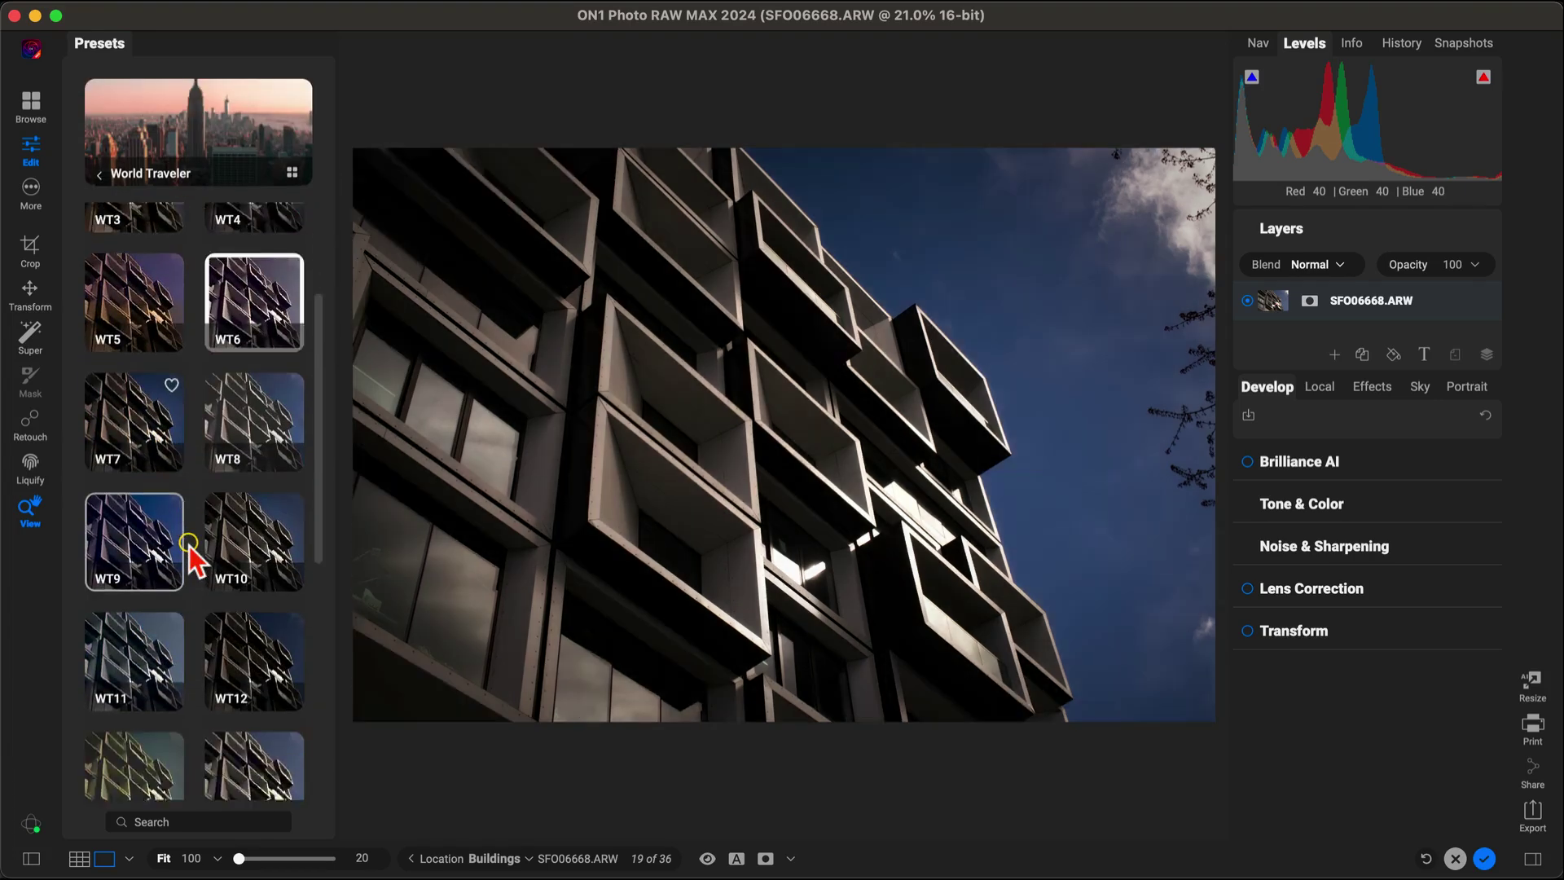
{"action": "scroll", "coordinate": [189, 546], "scroll_direction": "down", "scroll_amount": 6}
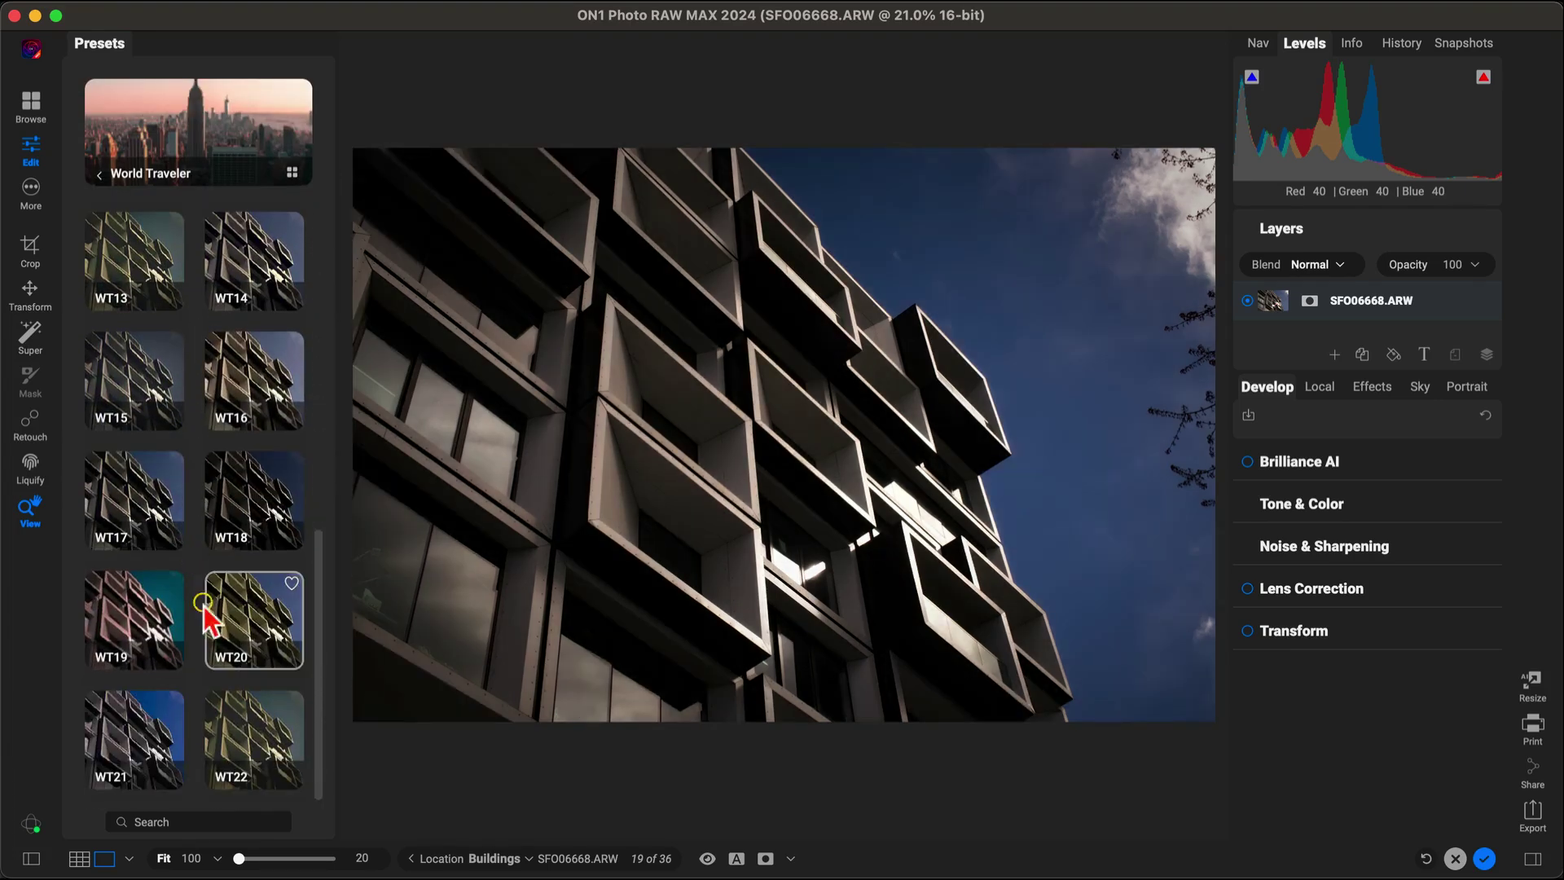
{"action": "left_click", "coordinate": [247, 721]}
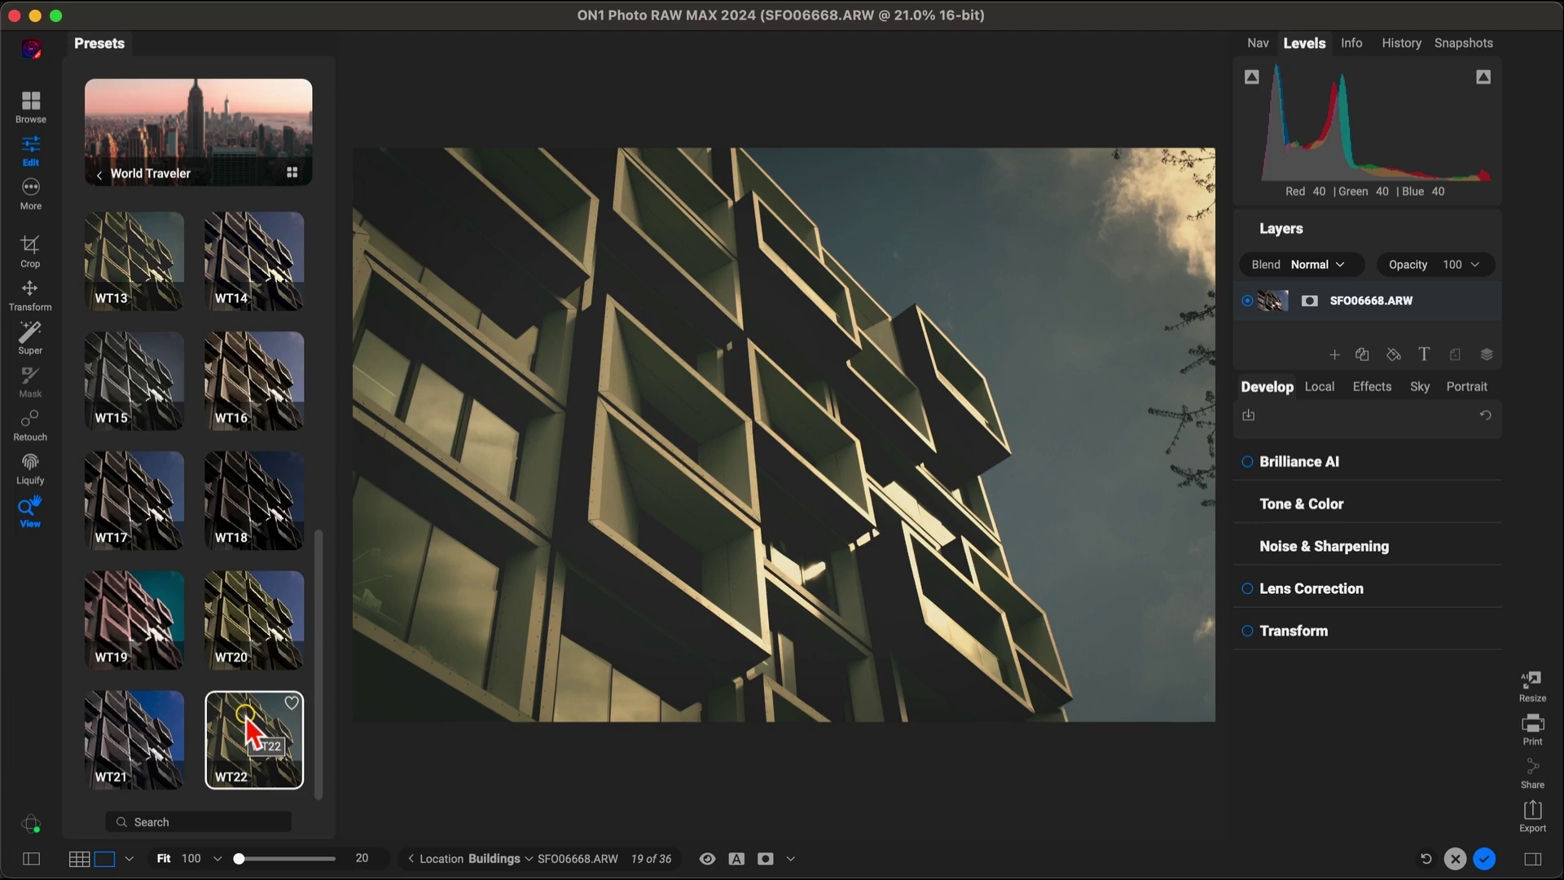
- Try WT16, WT6 and WT8, settling on World Traveler WT3
{"action": "left_click", "coordinate": [237, 404]}
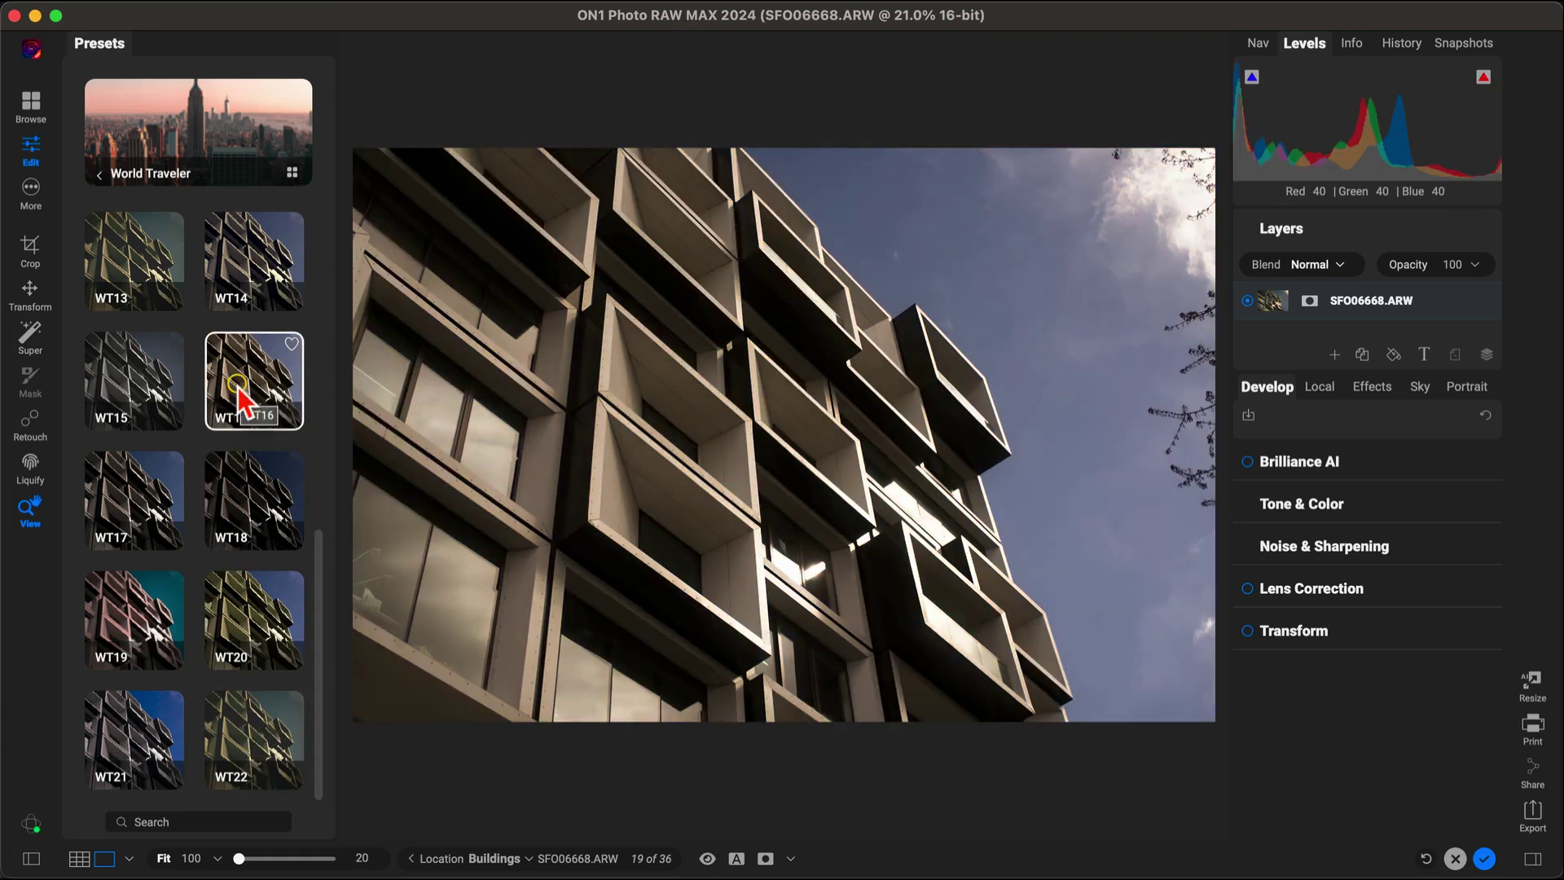
{"action": "scroll", "coordinate": [237, 391], "scroll_direction": "up", "scroll_amount": 3}
{"action": "scroll", "coordinate": [237, 389], "scroll_direction": "up", "scroll_amount": 2}
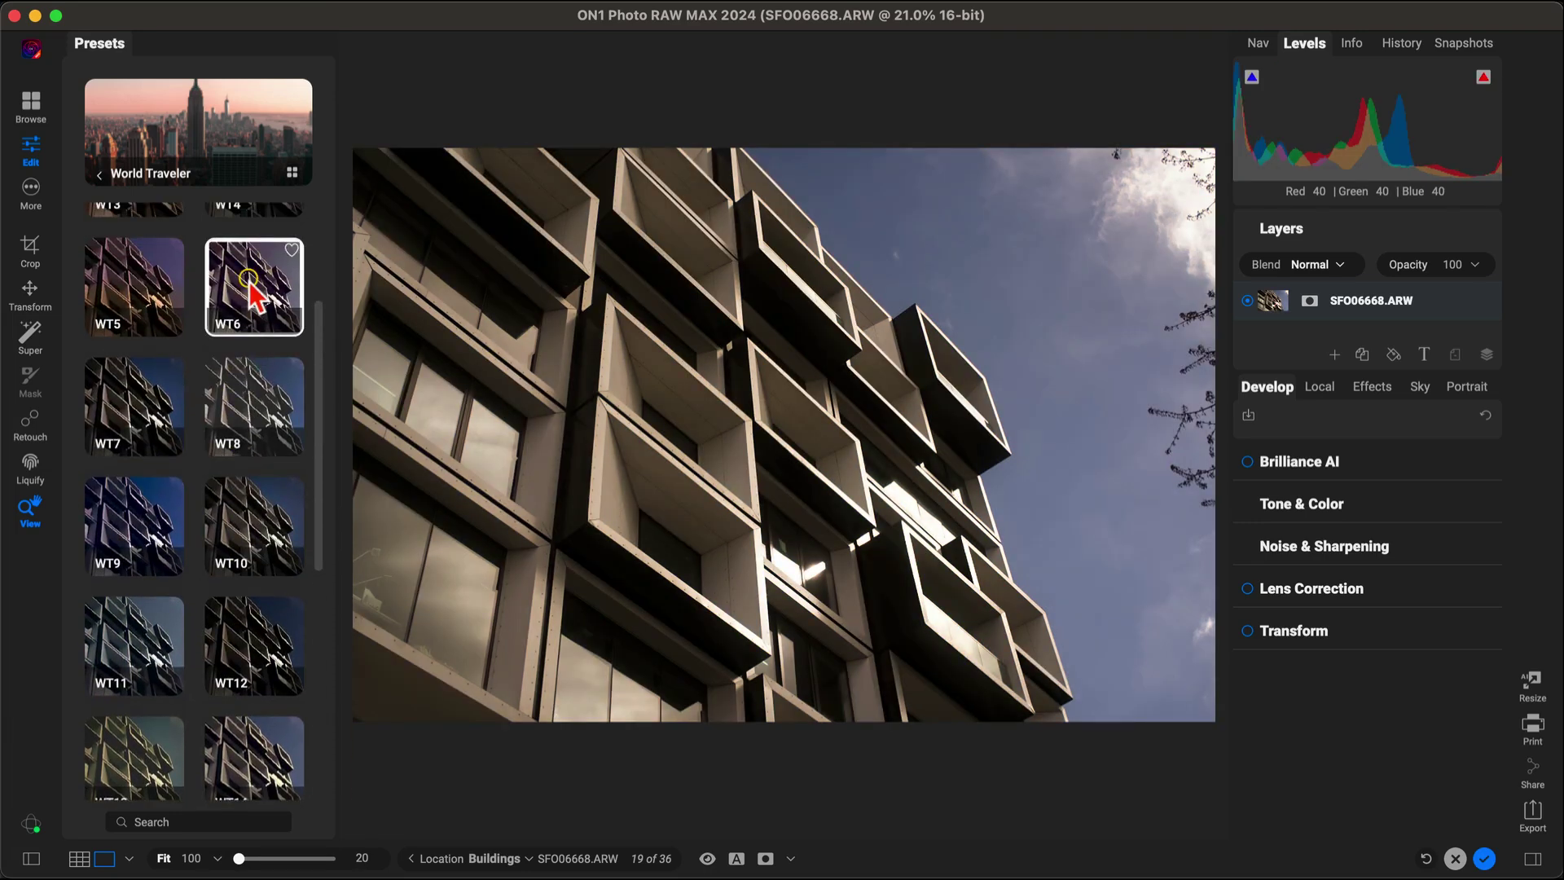
{"action": "left_click", "coordinate": [248, 280]}
{"action": "left_click", "coordinate": [250, 405]}
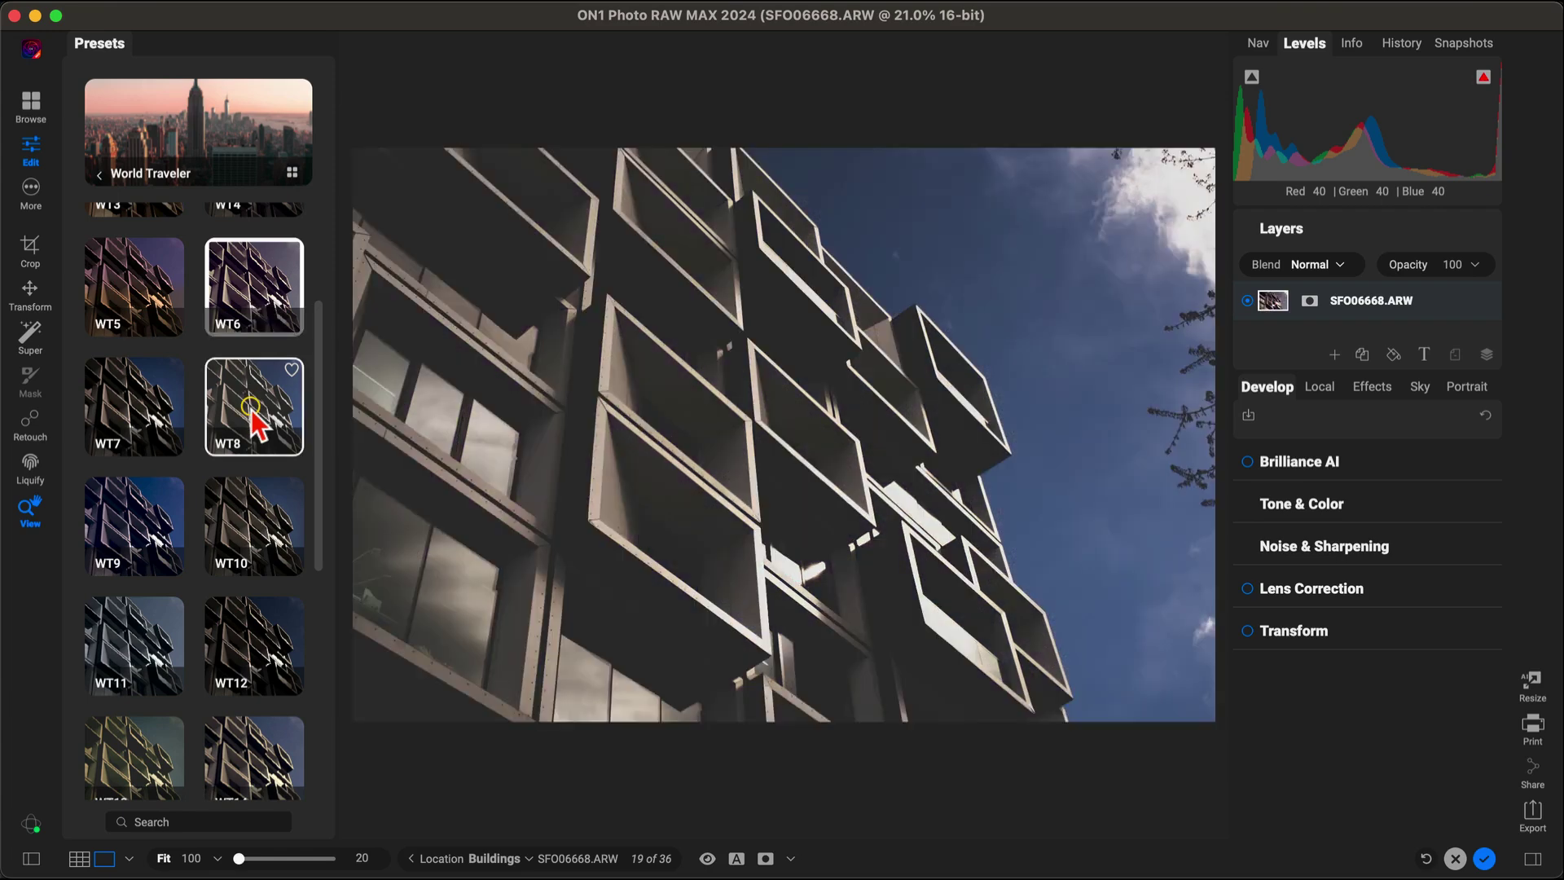
{"action": "scroll", "coordinate": [215, 428], "scroll_direction": "up", "scroll_amount": 3}
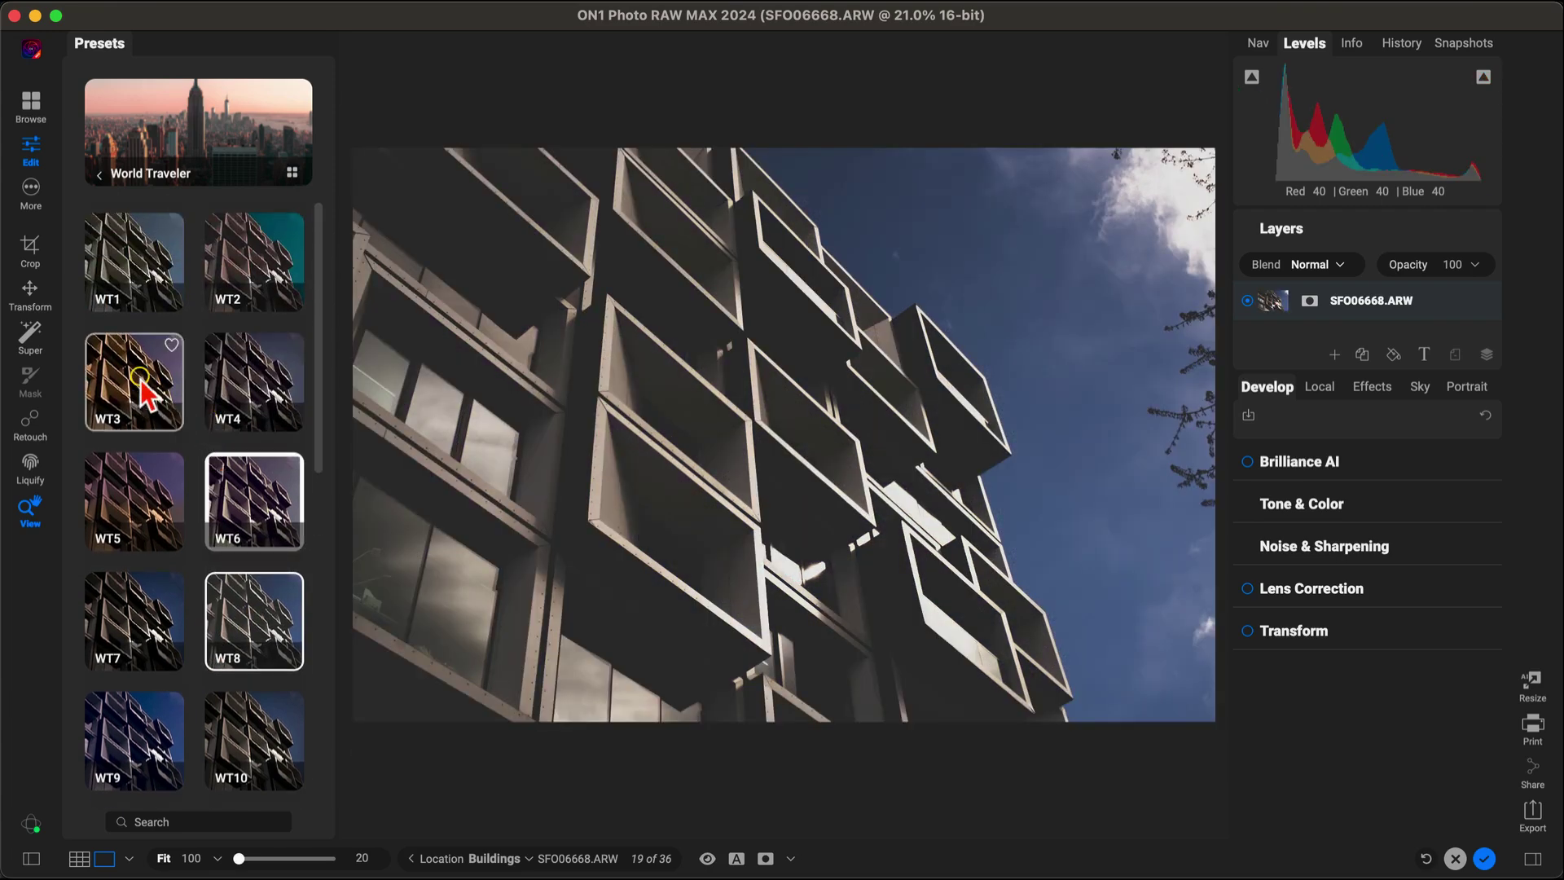
{"action": "left_click", "coordinate": [140, 380]}
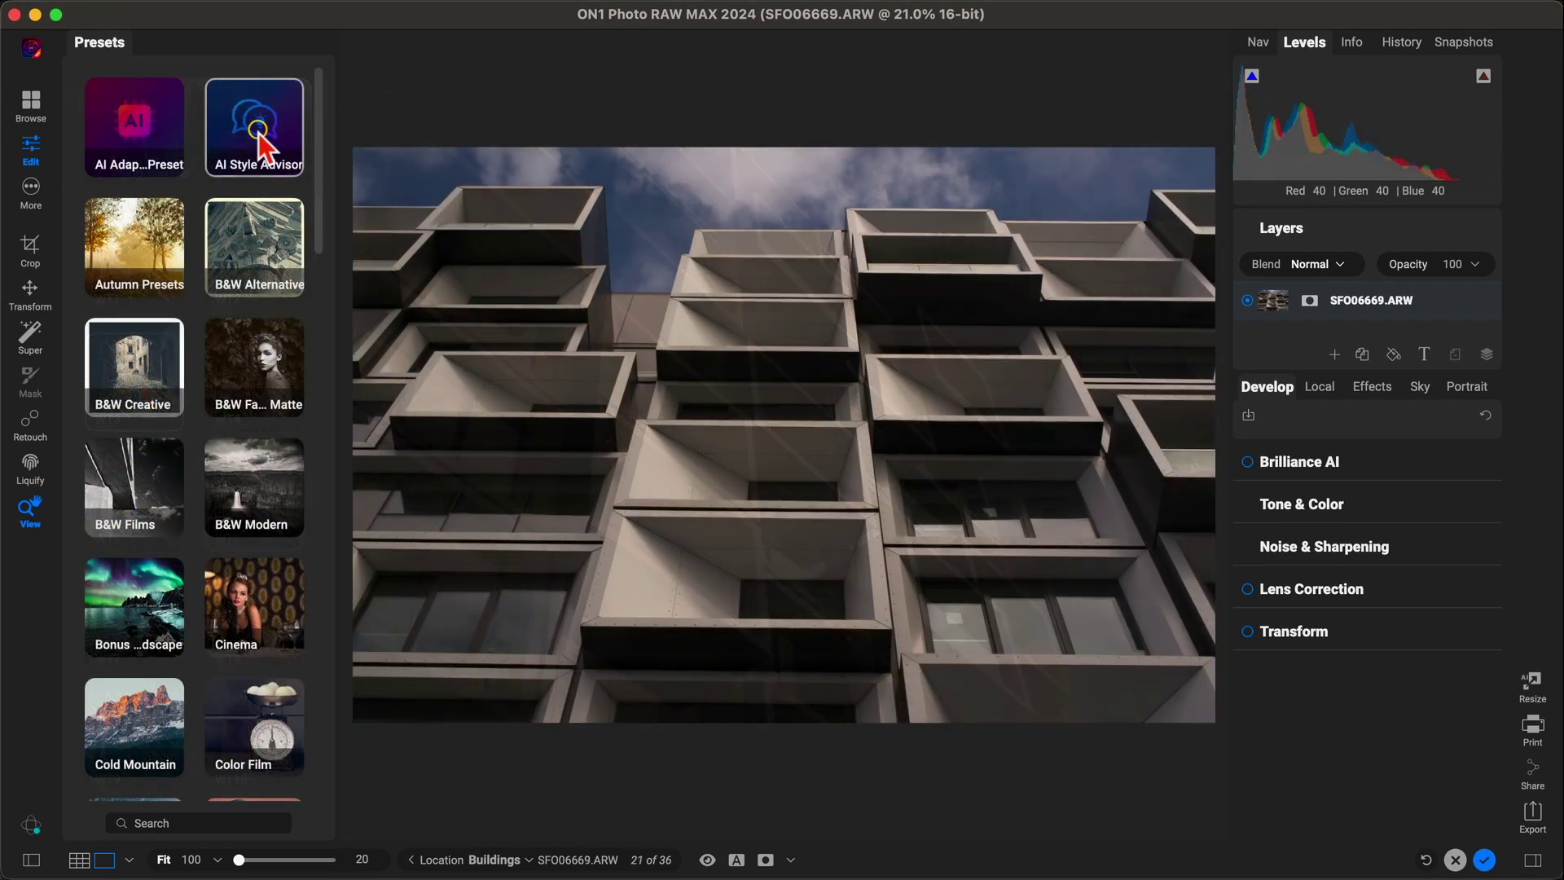
- Try AI Style Advisor's ON1 Team suggestions, grey and blue looks, ending on black-and-white
{"action": "left_click", "coordinate": [259, 146]}
{"action": "left_click", "coordinate": [261, 271]}
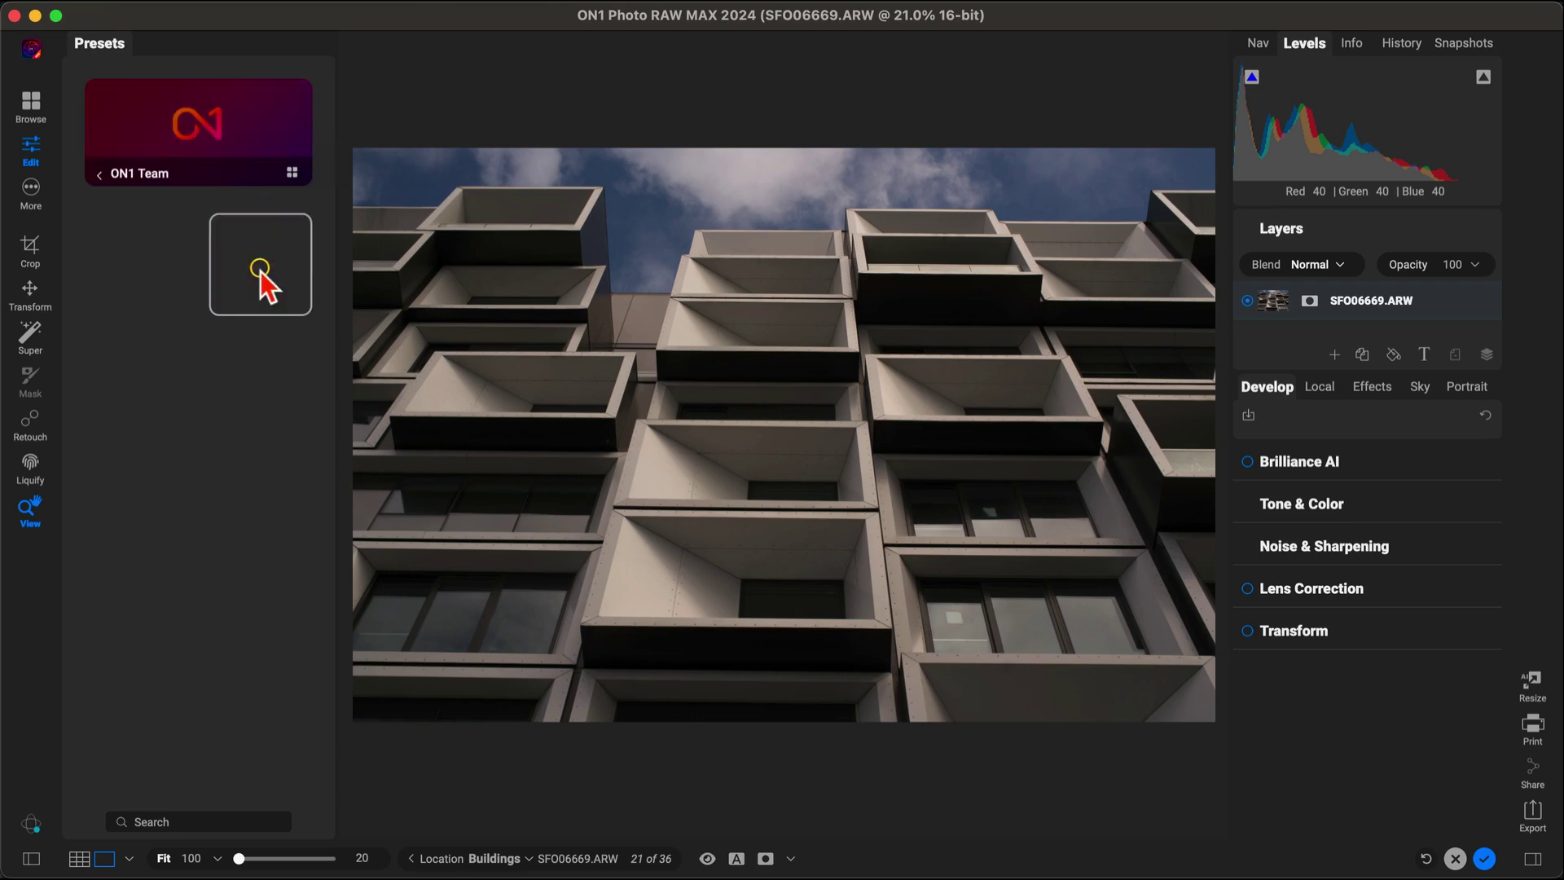
{"action": "left_click", "coordinate": [260, 271]}
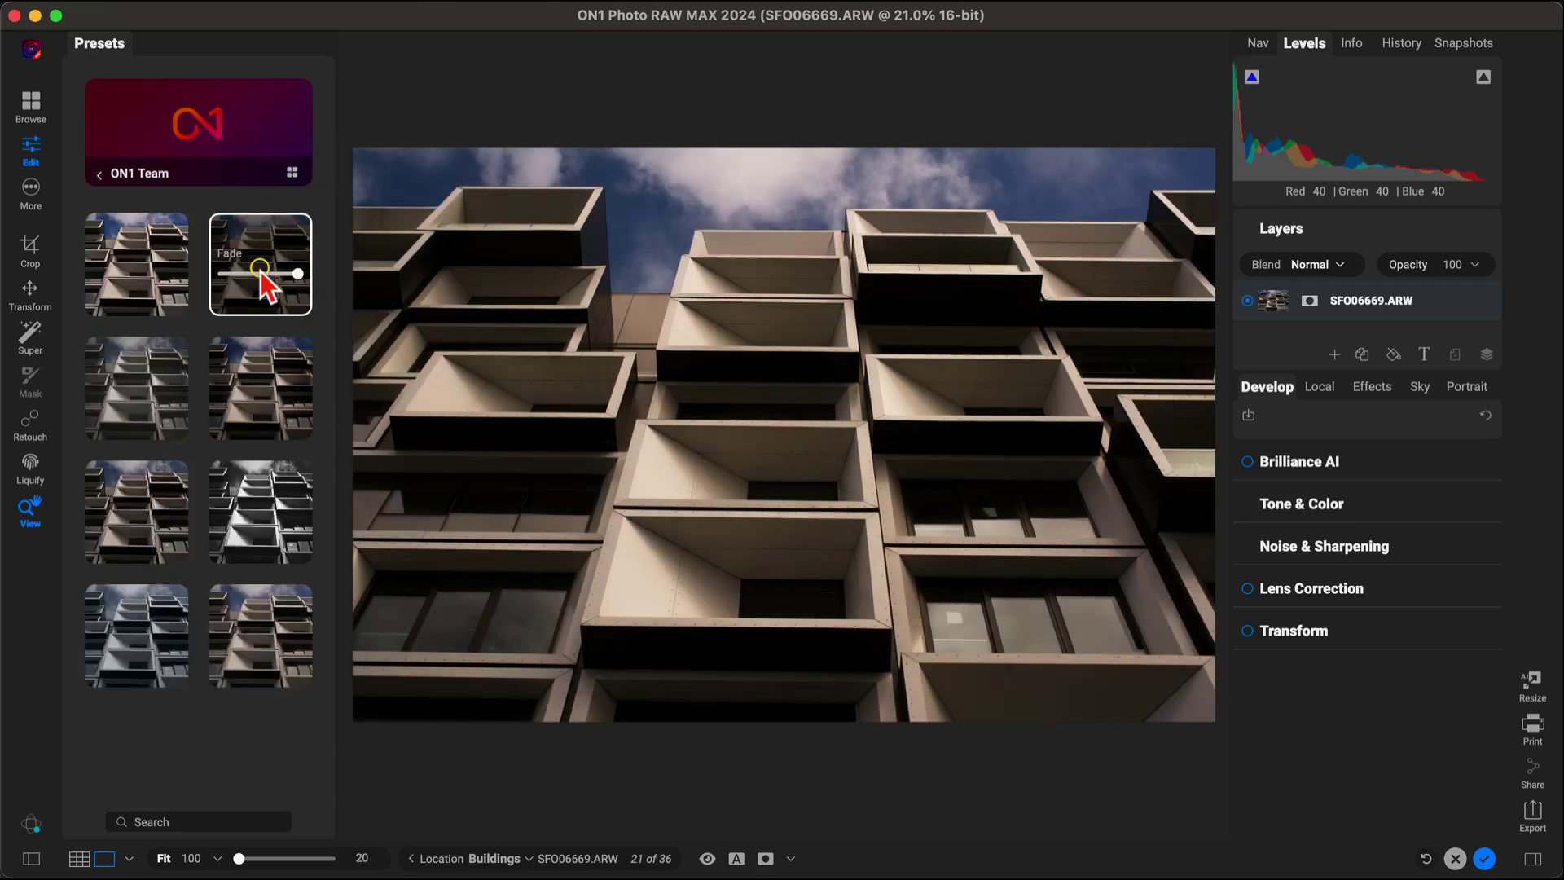
{"action": "left_click", "coordinate": [152, 380]}
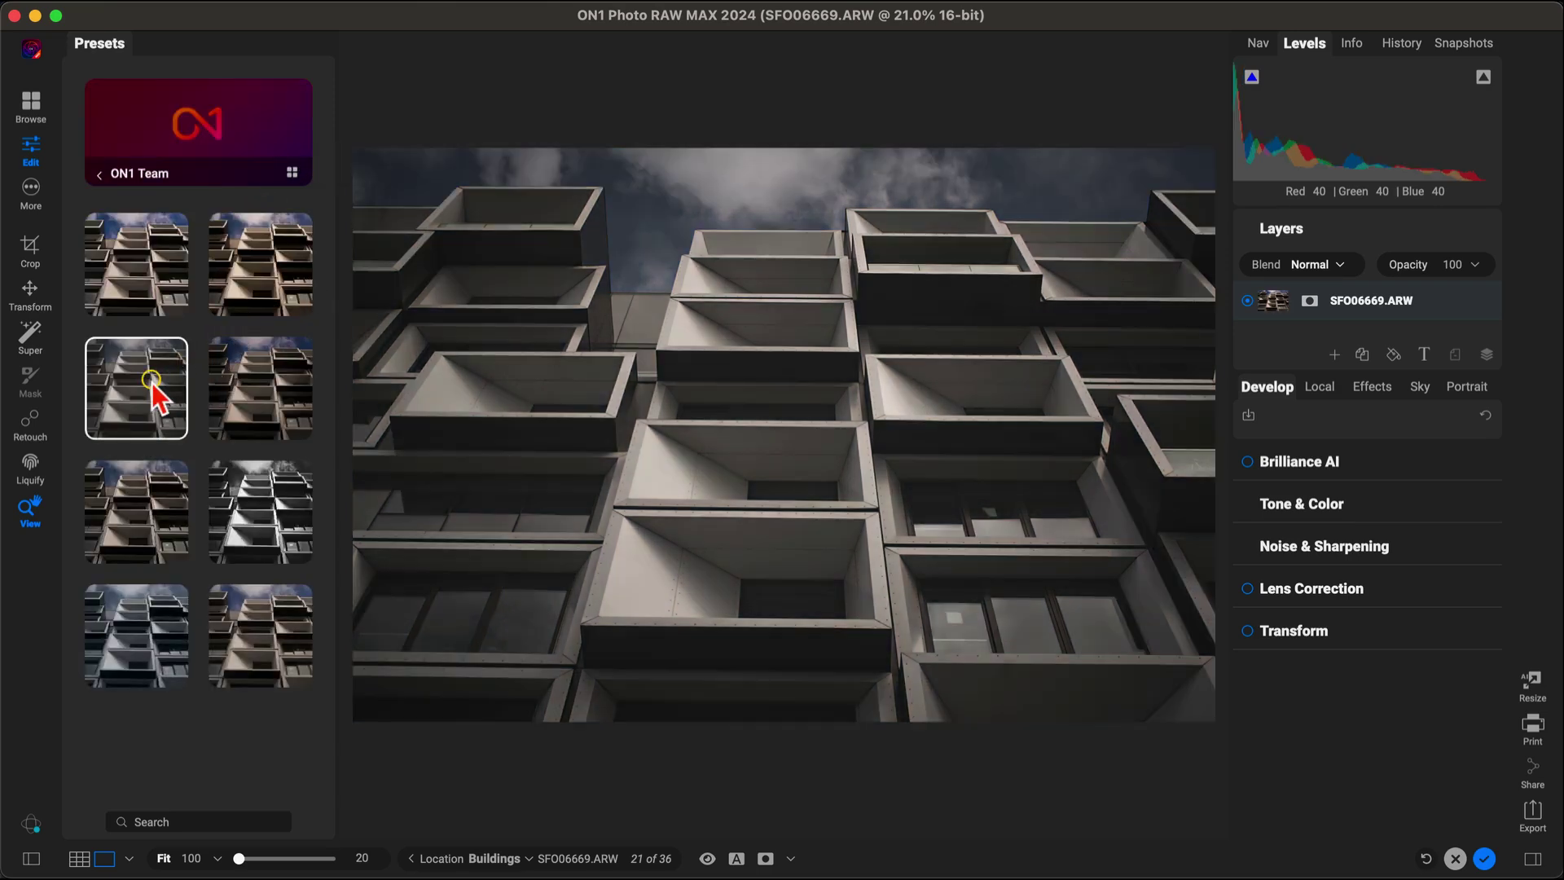
{"action": "left_click", "coordinate": [114, 628]}
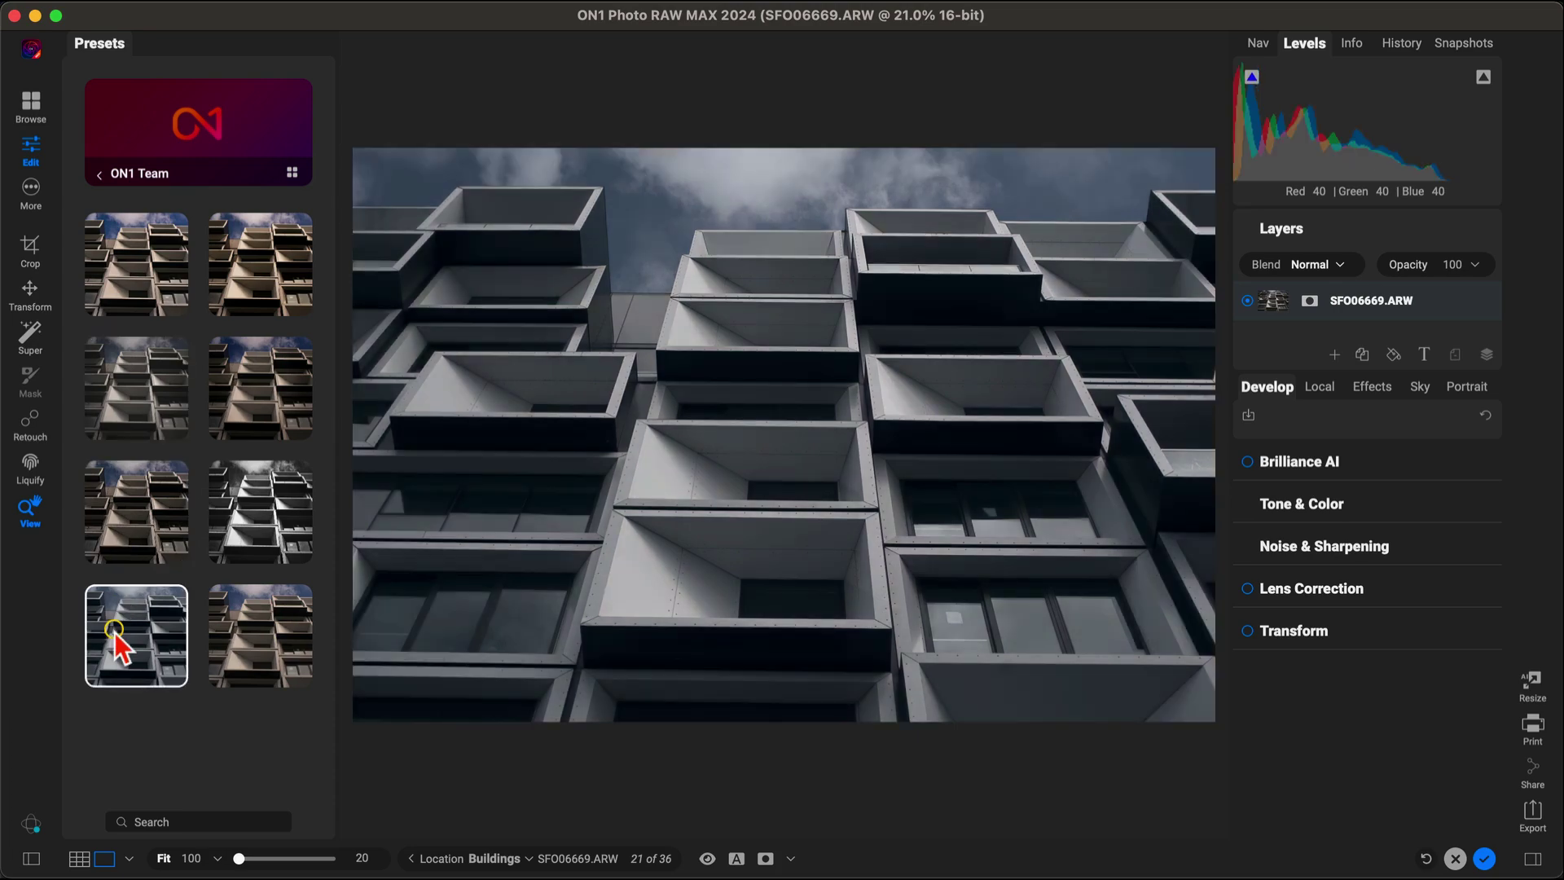
{"action": "left_click", "coordinate": [261, 533]}
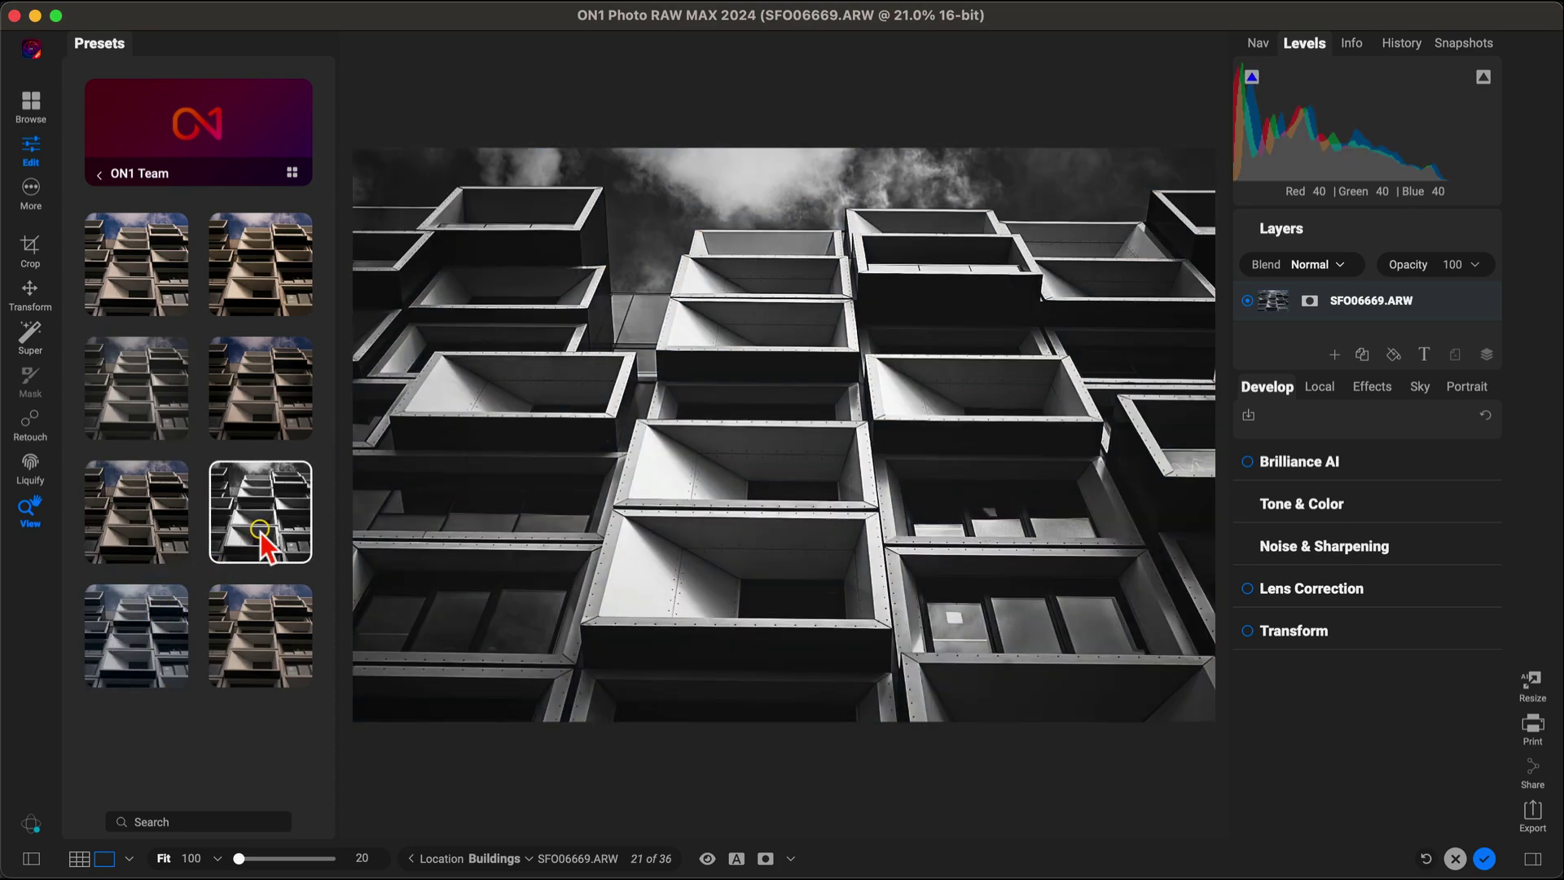